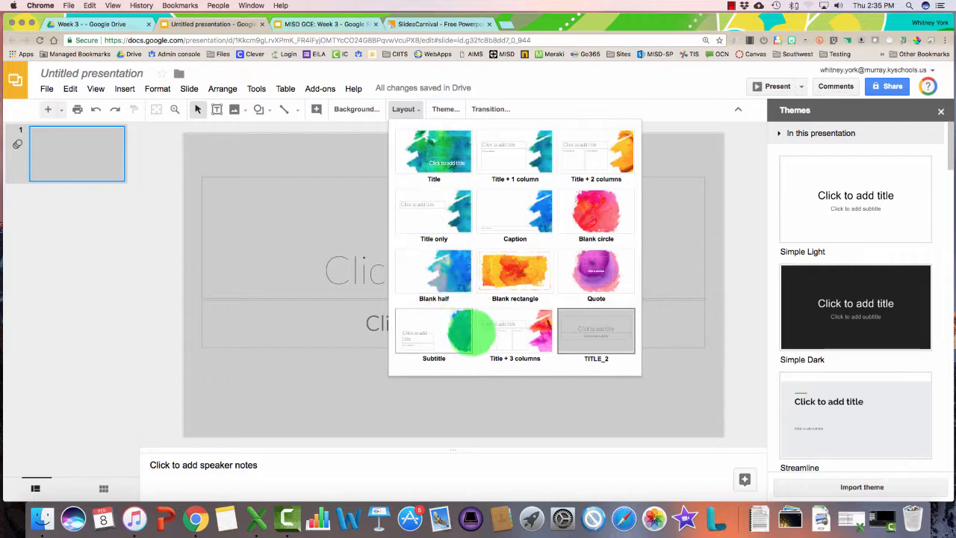
Try the Title, Caption, Blank circle and Blank rectangle layouts one after another on the slide
{"action": "left_click", "coordinate": [441, 161]}
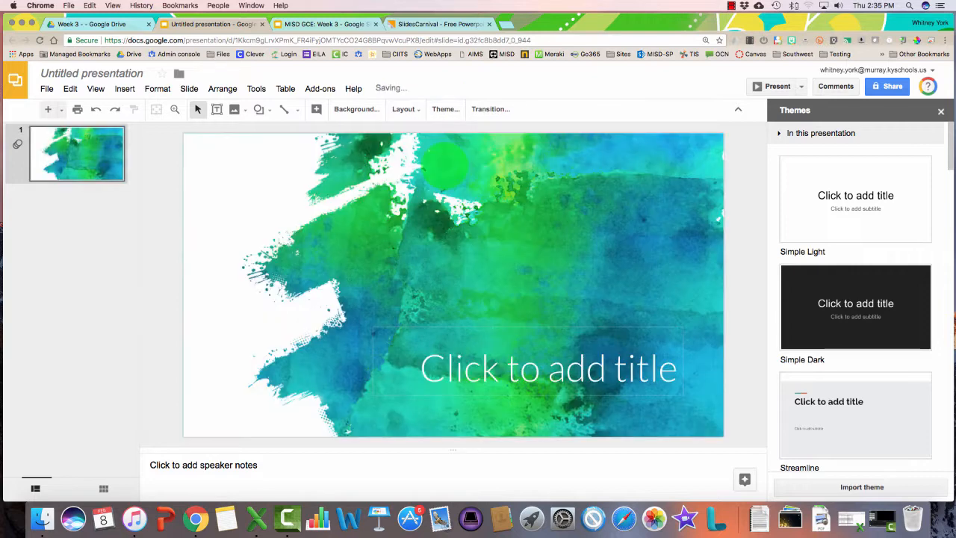
{"action": "left_click", "coordinate": [404, 109]}
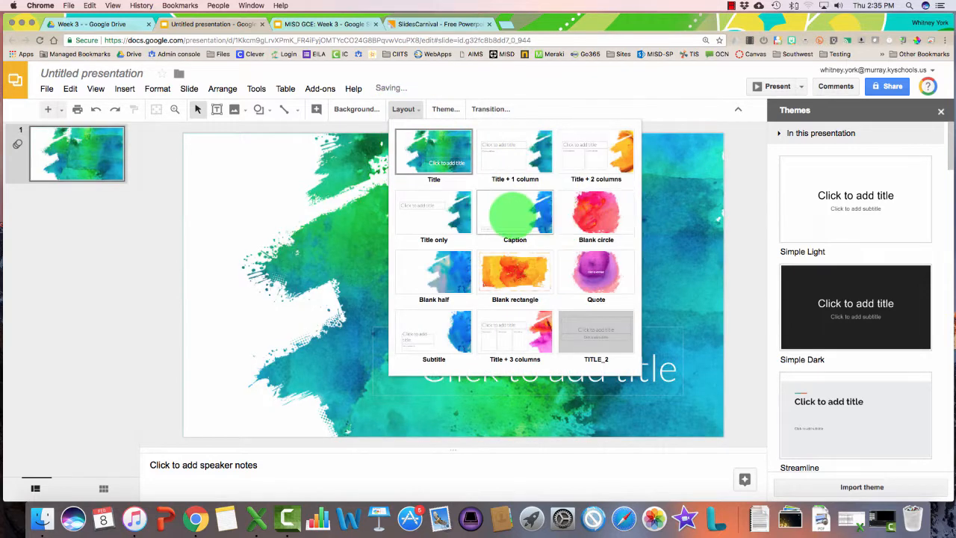
{"action": "left_click", "coordinate": [514, 213]}
{"action": "left_click", "coordinate": [402, 111]}
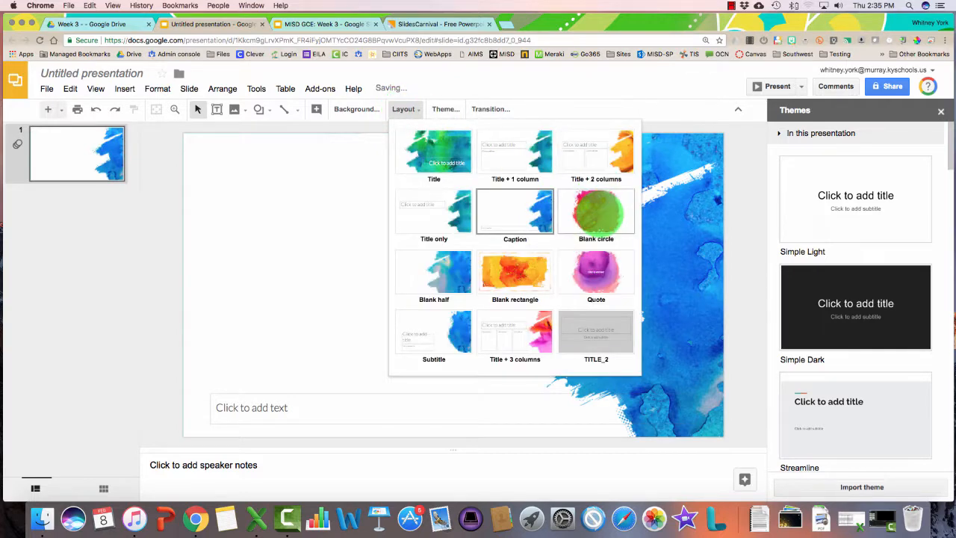
{"action": "left_click", "coordinate": [596, 212]}
{"action": "left_click", "coordinate": [405, 109]}
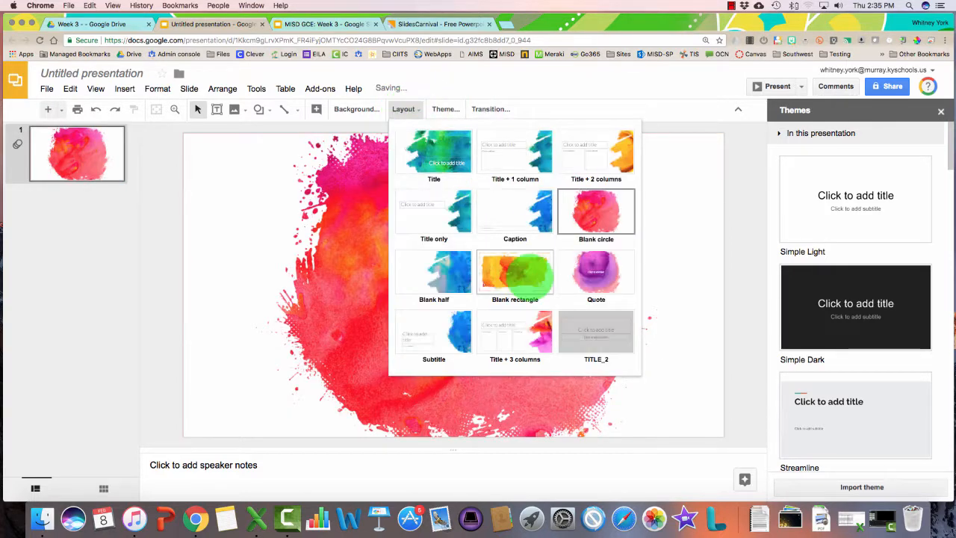
{"action": "left_click", "coordinate": [519, 273]}
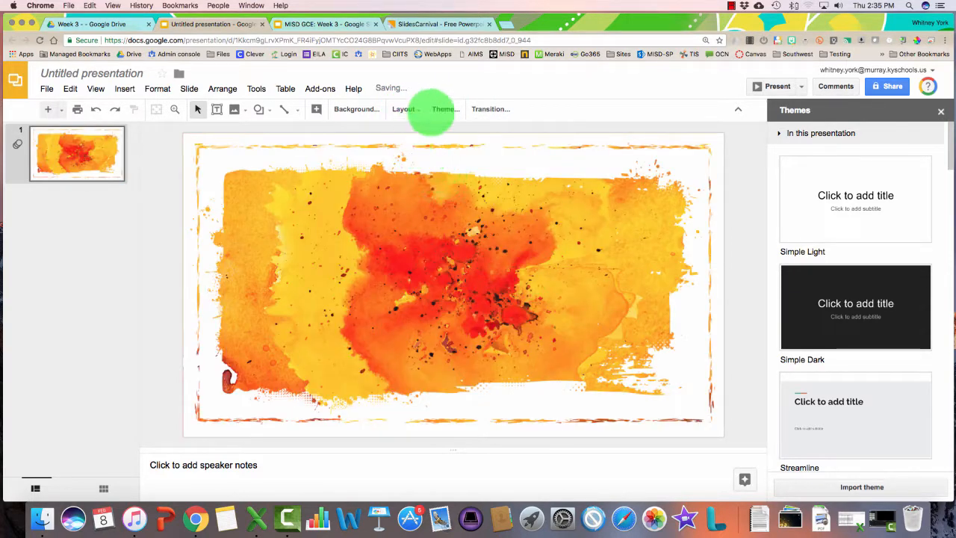
{"action": "left_click", "coordinate": [404, 109]}
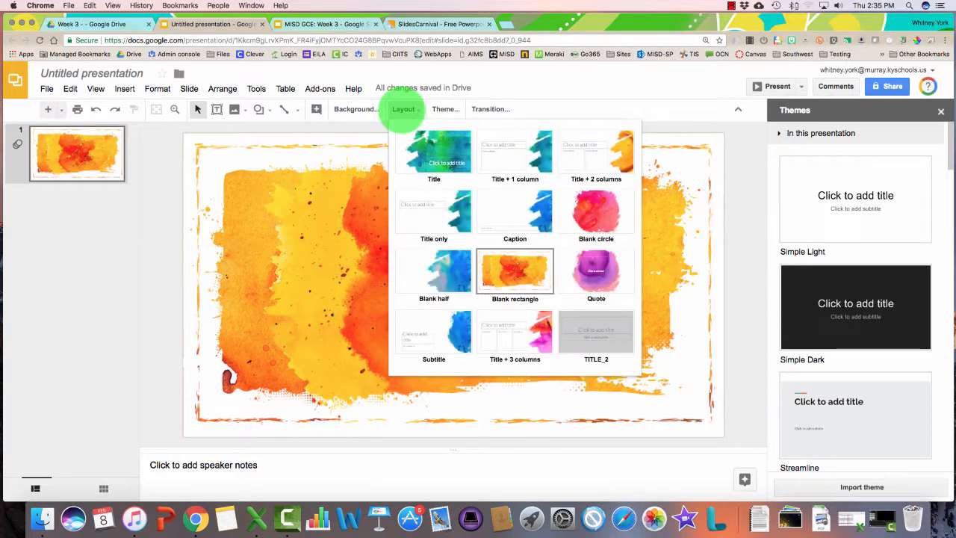
{"action": "left_click", "coordinate": [402, 109]}
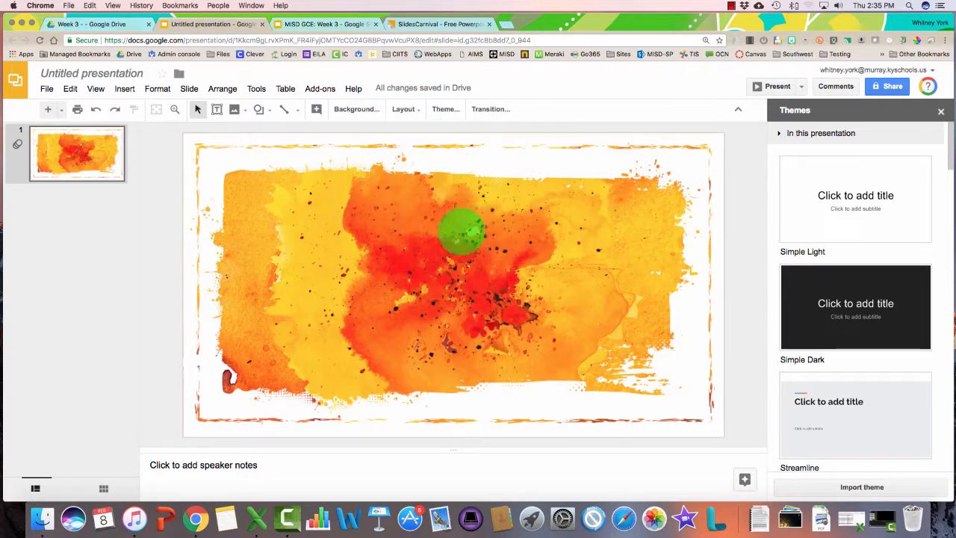
Set the slide's background colour to cyan
{"action": "left_click", "coordinate": [358, 110]}
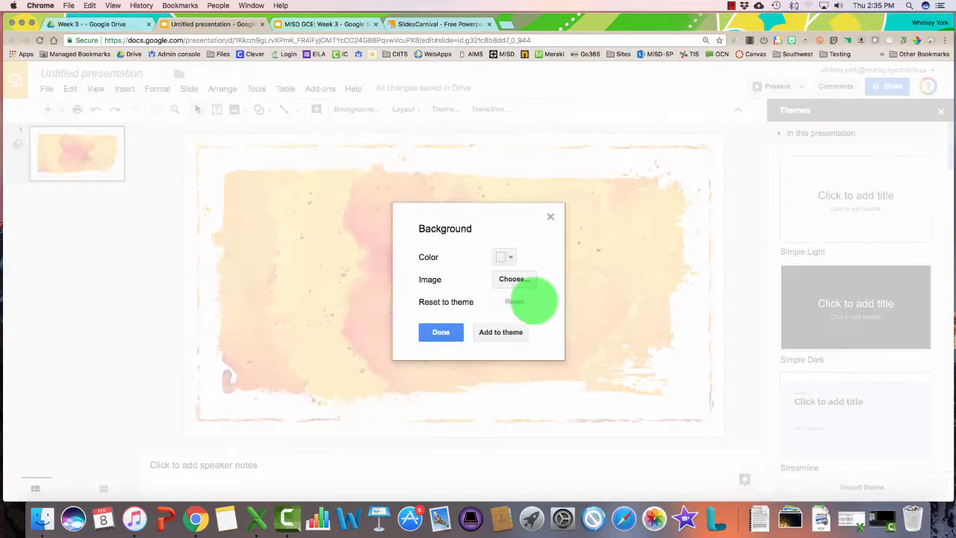
{"action": "left_click", "coordinate": [504, 257]}
{"action": "left_click", "coordinate": [572, 350]}
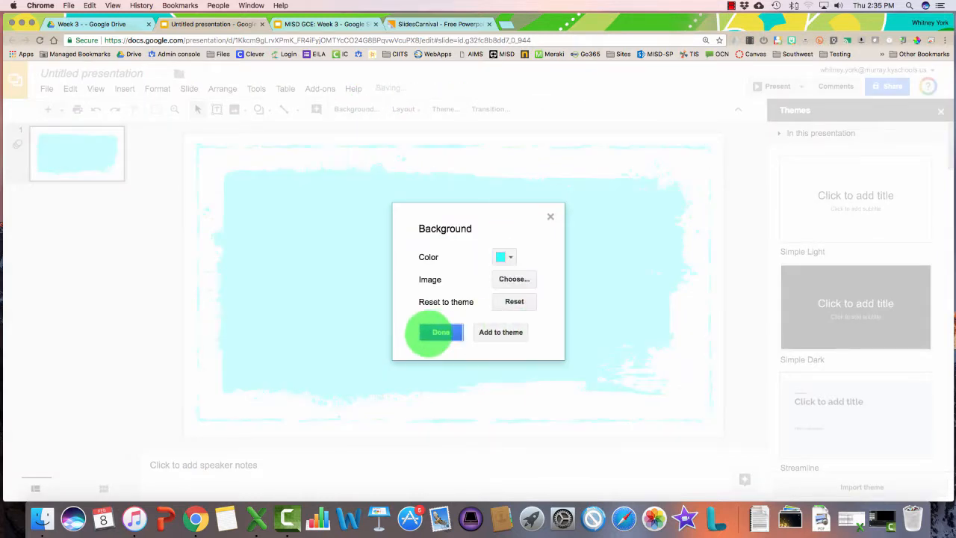
{"action": "left_click", "coordinate": [429, 331]}
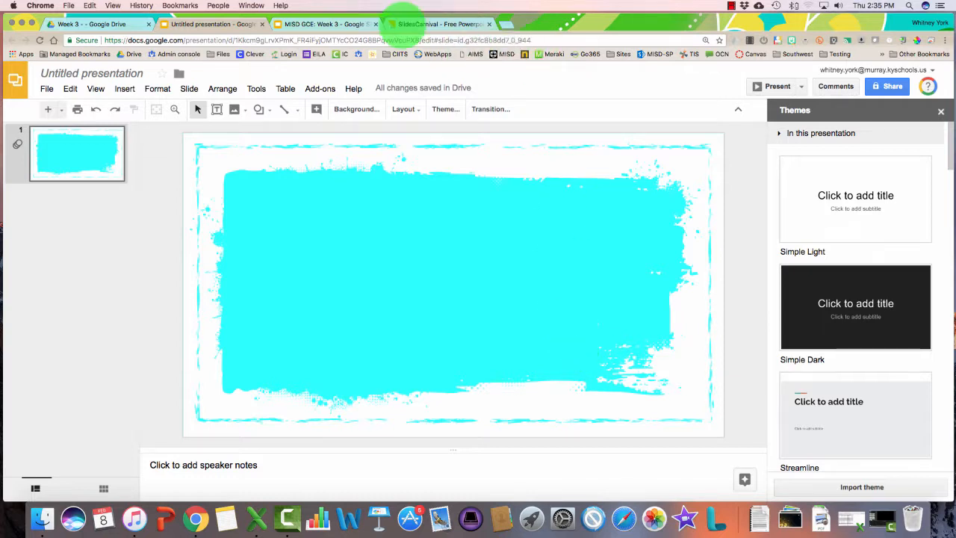
Switch to the SlidesCarnival site, find the Solanio presentation template and make a copy of it for use as a Google Slides theme
{"action": "left_click", "coordinate": [407, 24]}
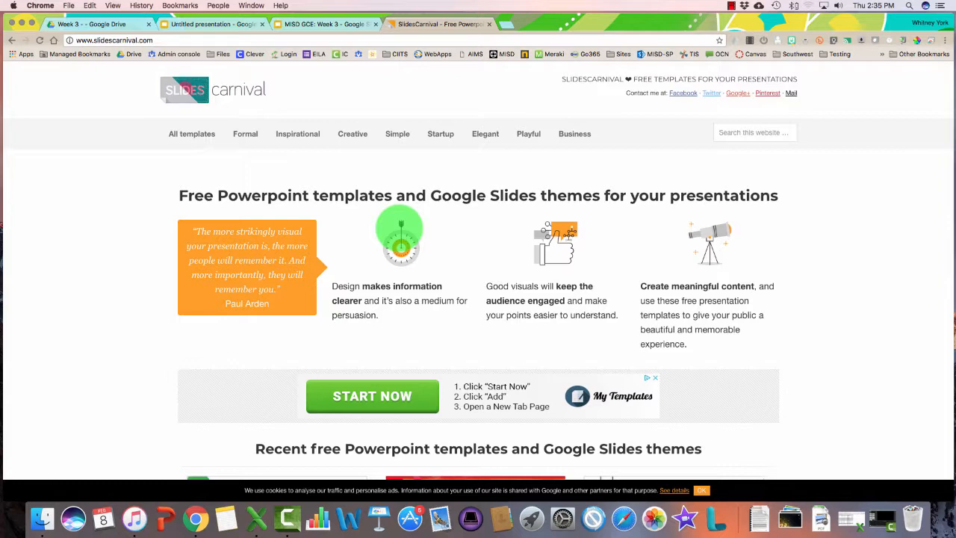
{"action": "scroll", "coordinate": [401, 237], "scroll_direction": "down", "scroll_amount": 10}
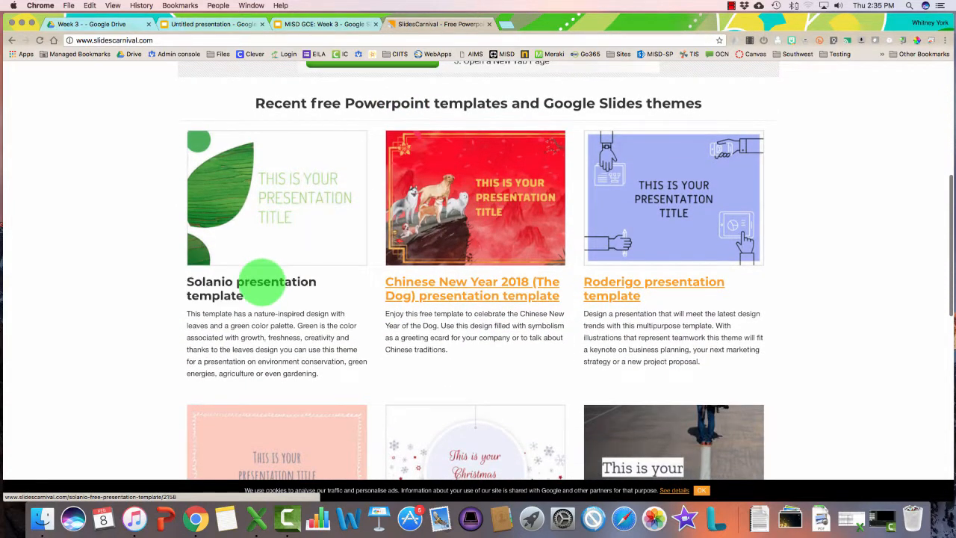
{"action": "left_click", "coordinate": [246, 288]}
{"action": "scroll", "coordinate": [473, 326], "scroll_direction": "down", "scroll_amount": 8}
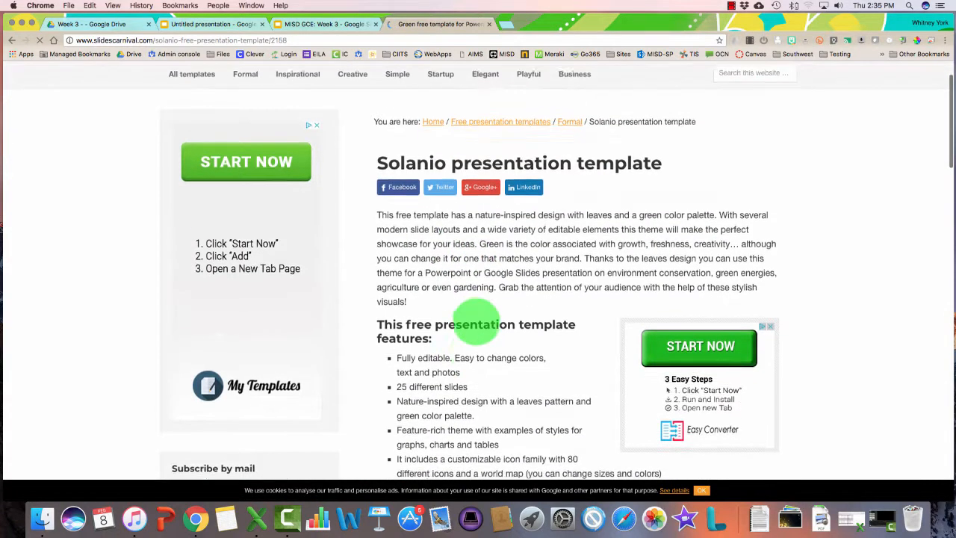
{"action": "scroll", "coordinate": [471, 322], "scroll_direction": "down", "scroll_amount": 8}
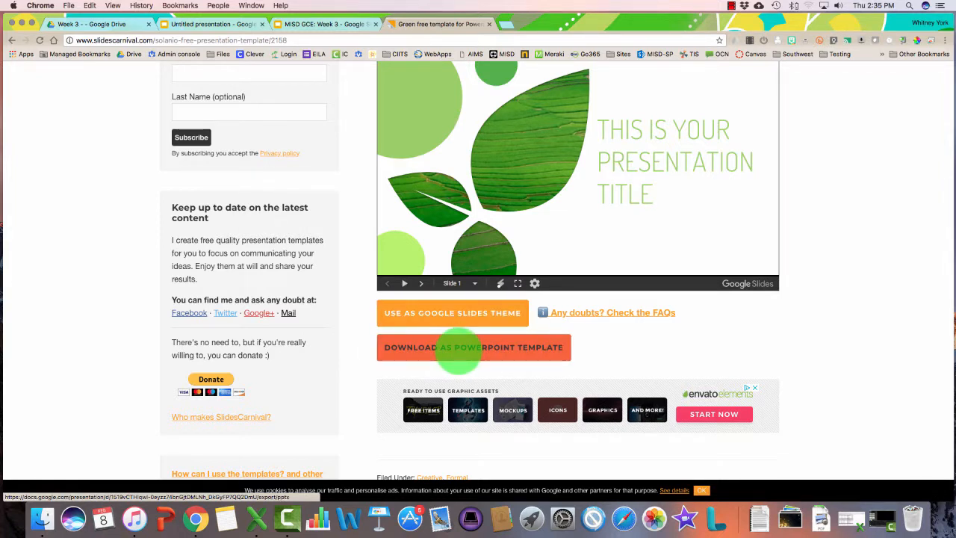
{"action": "left_click", "coordinate": [438, 312]}
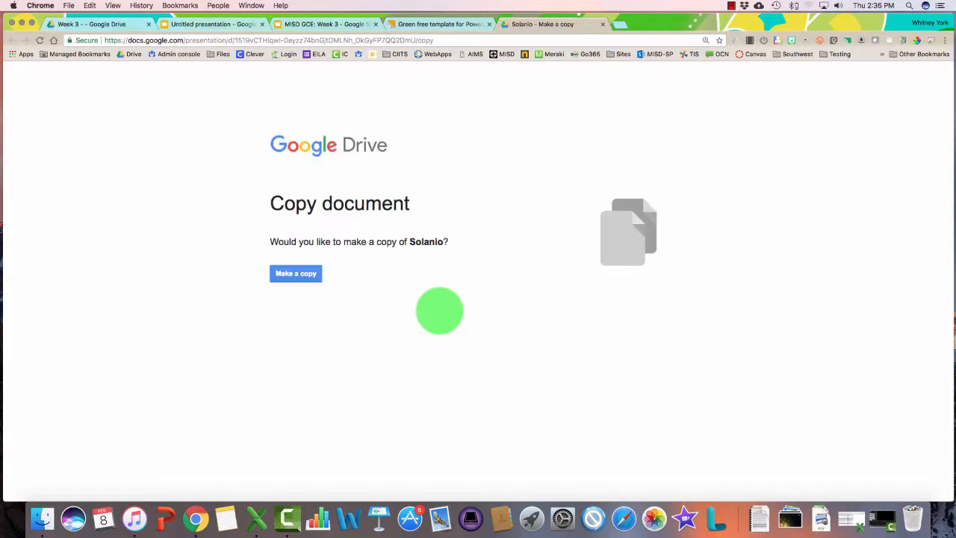
{"action": "left_click", "coordinate": [288, 275]}
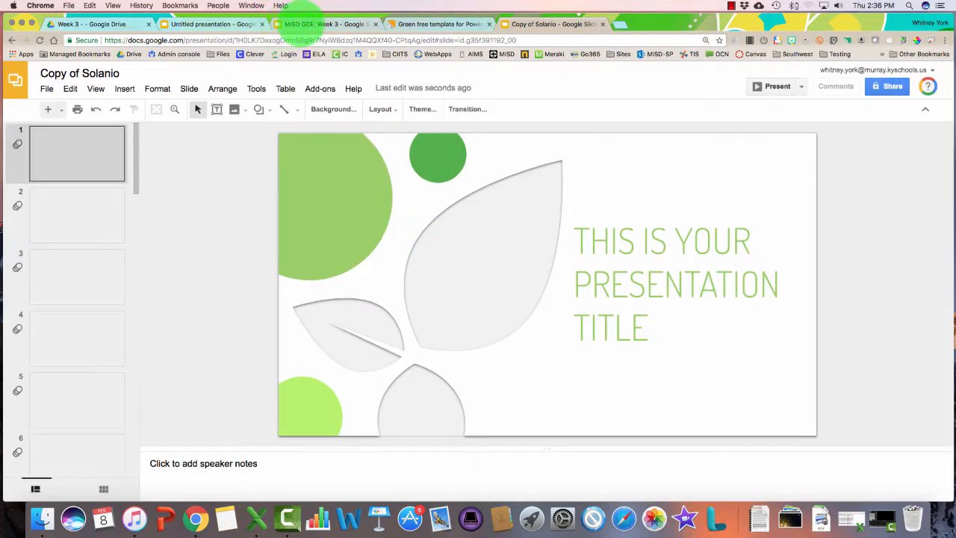
Back in the untitled presentation, import the Solanio template theme from Copy of Solanio and apply its title layout to the slide
{"action": "left_click", "coordinate": [212, 22]}
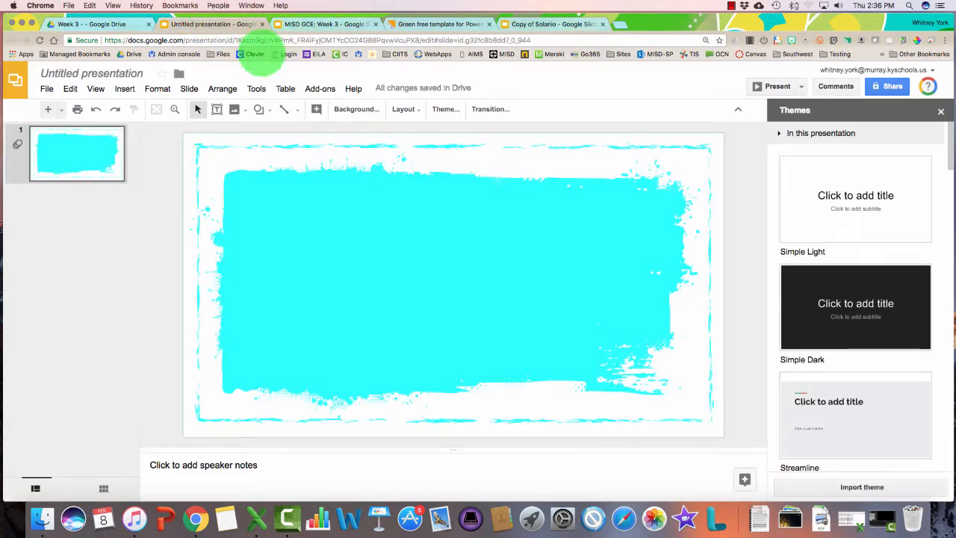
{"action": "left_click", "coordinate": [810, 487]}
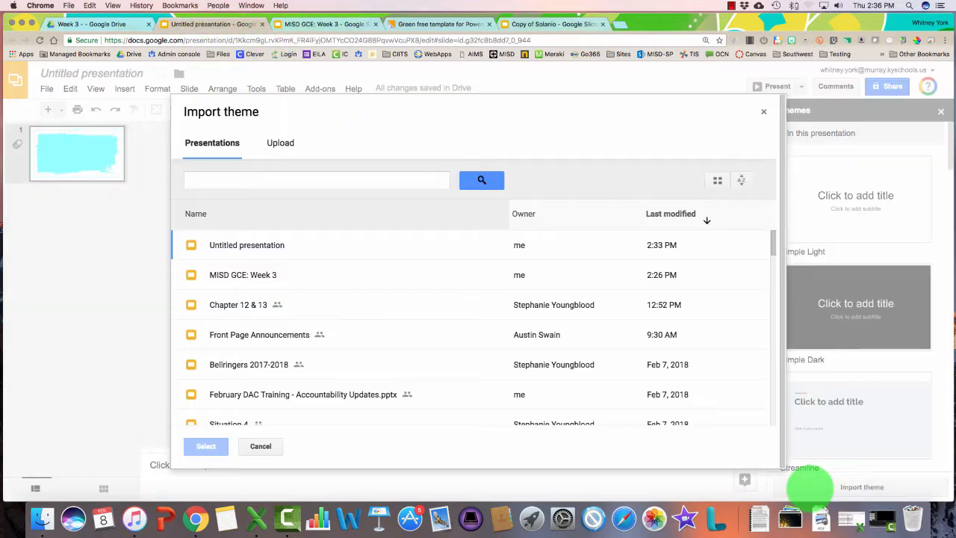
{"action": "left_click", "coordinate": [246, 178]}
{"action": "type", "text": "sol"}
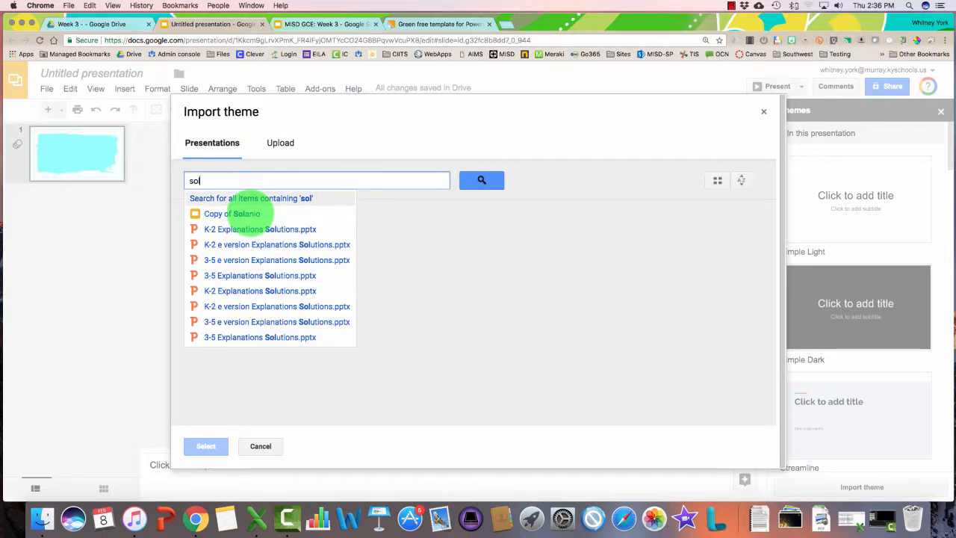
{"action": "left_click", "coordinate": [247, 214]}
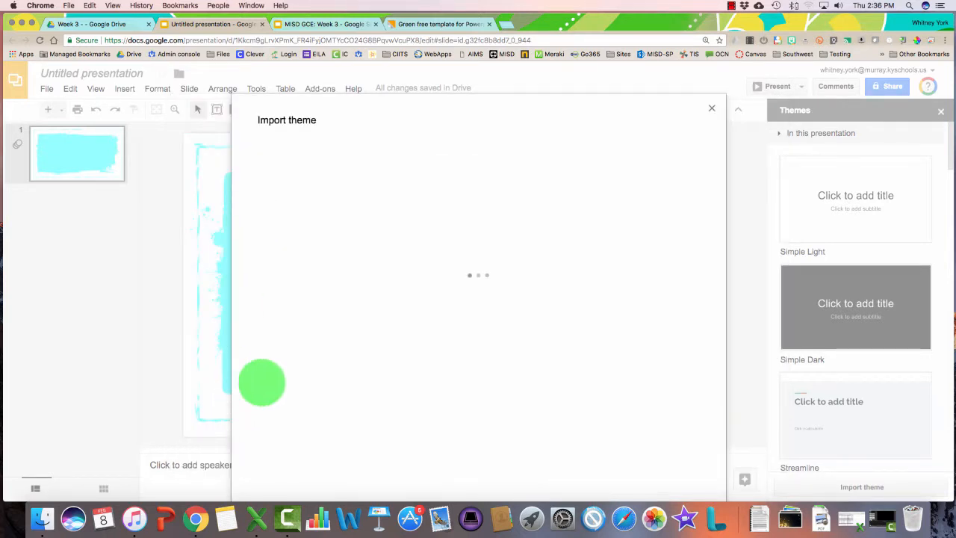
{"action": "left_click", "coordinate": [310, 190]}
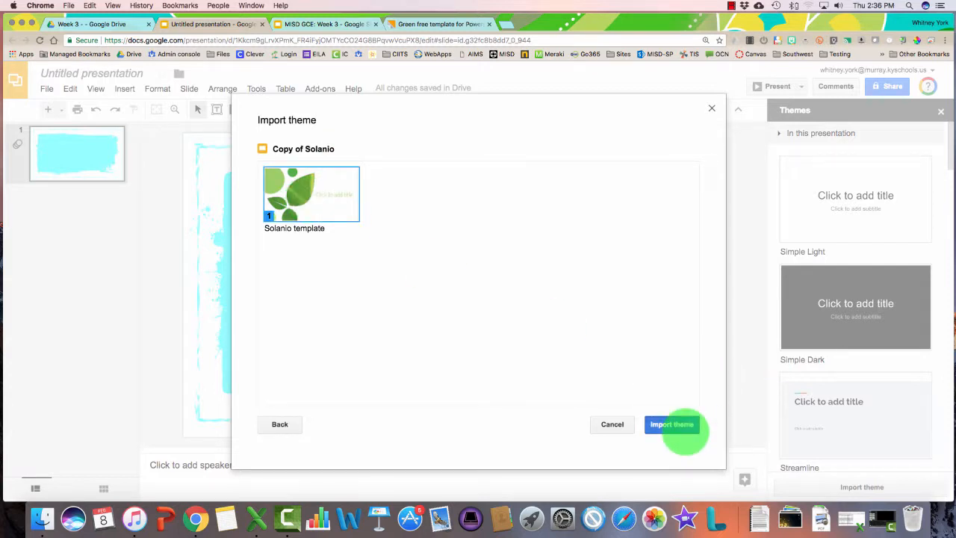
{"action": "left_click", "coordinate": [676, 423]}
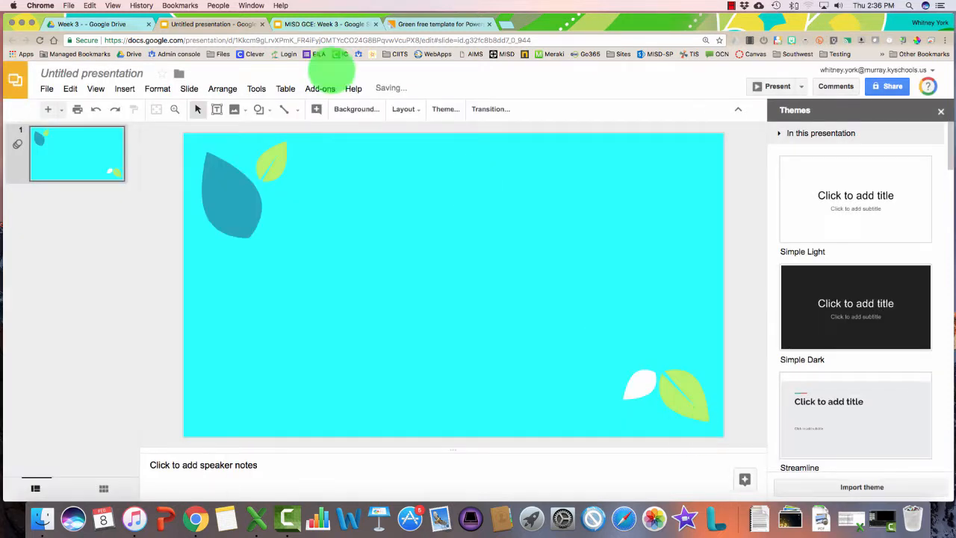
{"action": "left_click", "coordinate": [404, 109]}
{"action": "left_click", "coordinate": [423, 152]}
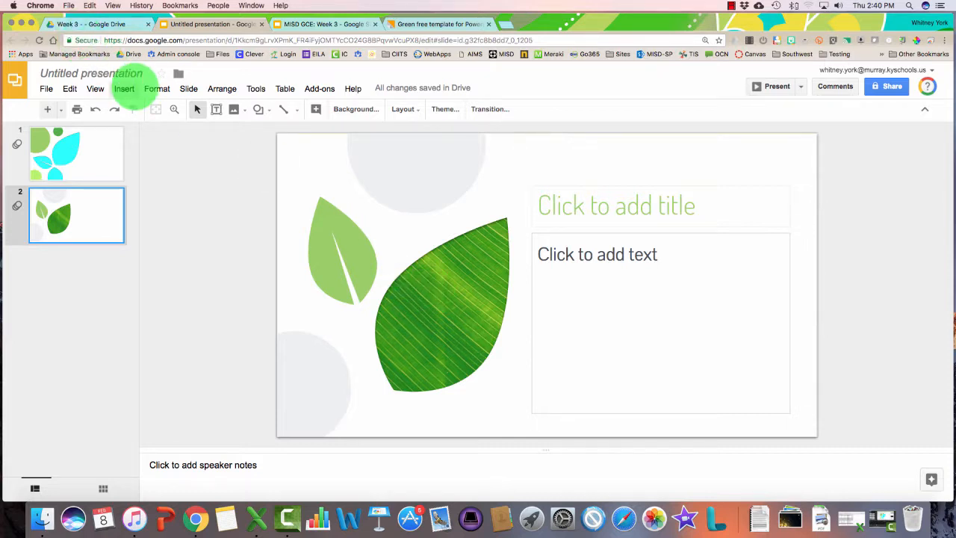
Insert Picture1.png from Google Drive onto slide 2 and delete it again
{"action": "left_click", "coordinate": [128, 88]}
{"action": "mouse_move", "coordinate": [149, 143]}
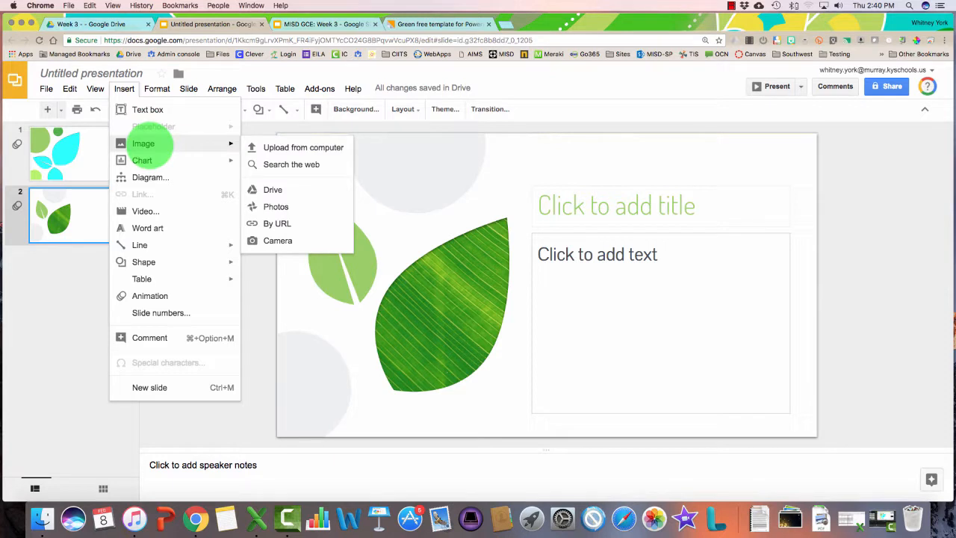
{"action": "left_click", "coordinate": [126, 89]}
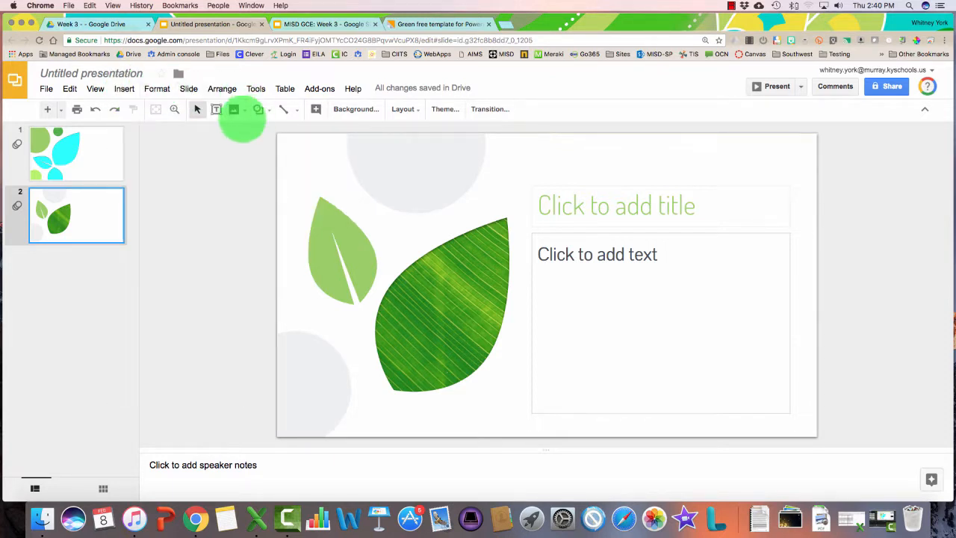
{"action": "left_click", "coordinate": [235, 110]}
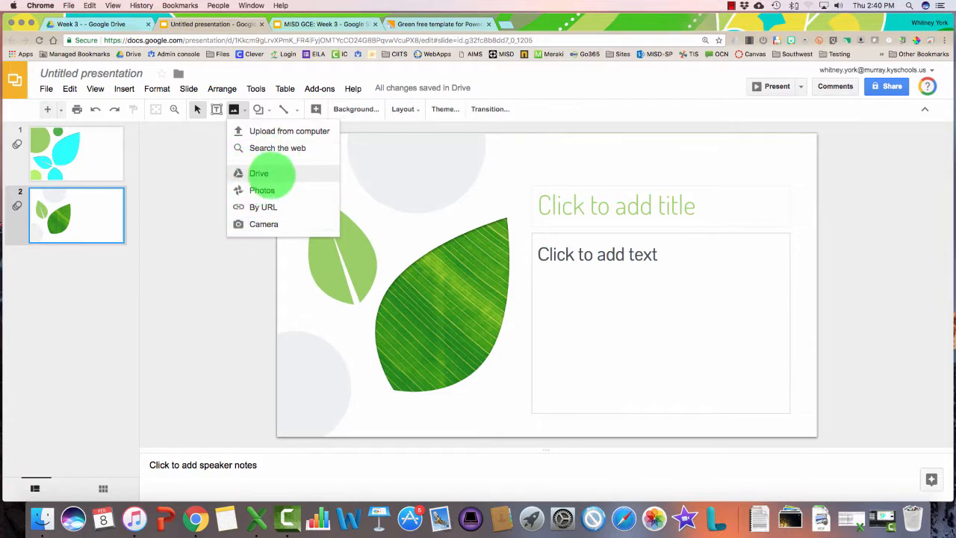
{"action": "left_click", "coordinate": [261, 173]}
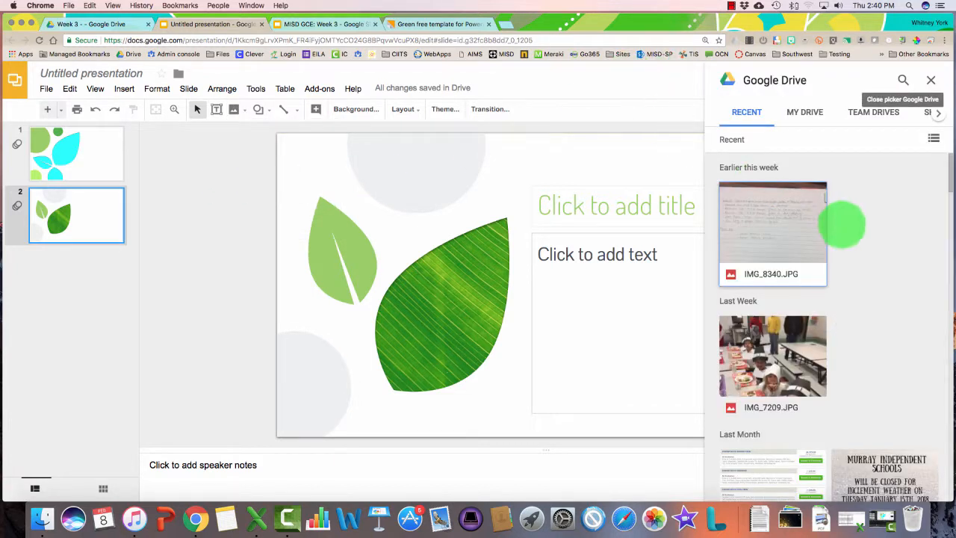
{"action": "scroll", "coordinate": [865, 224], "scroll_direction": "down", "scroll_amount": 5}
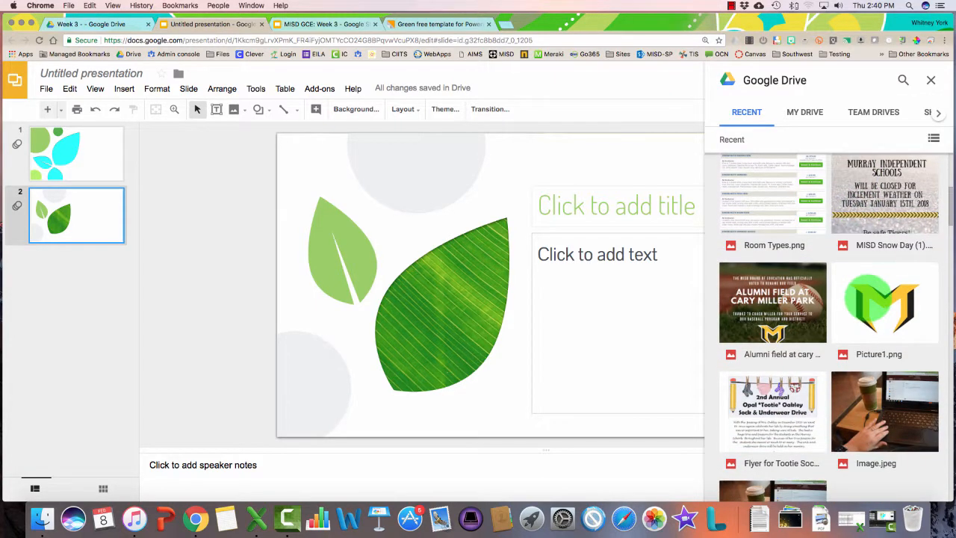
{"action": "double_click", "coordinate": [871, 297]}
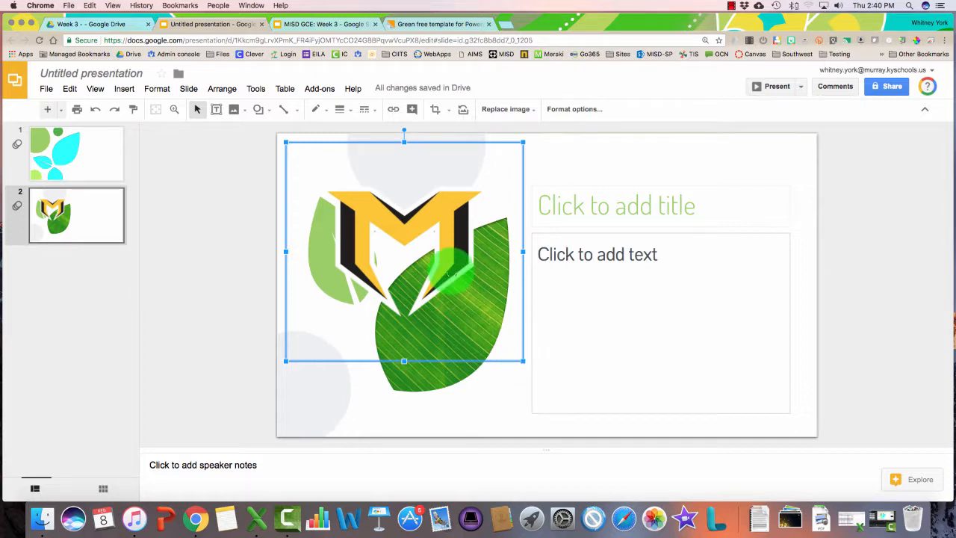
{"action": "key", "text": "BackSpace"}
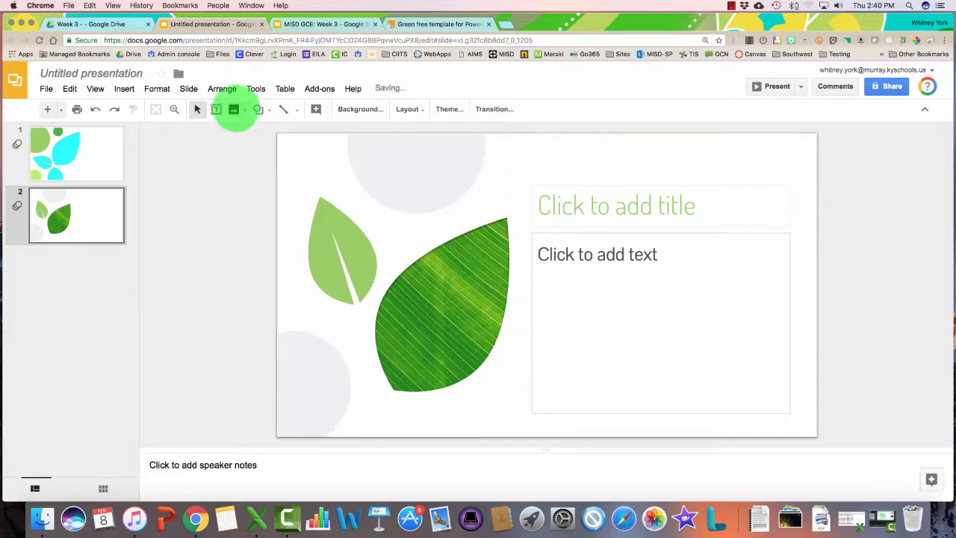
Take a snapshot with the computer's camera, allowing camera access, and insert it on slide 2
{"action": "left_click", "coordinate": [234, 109]}
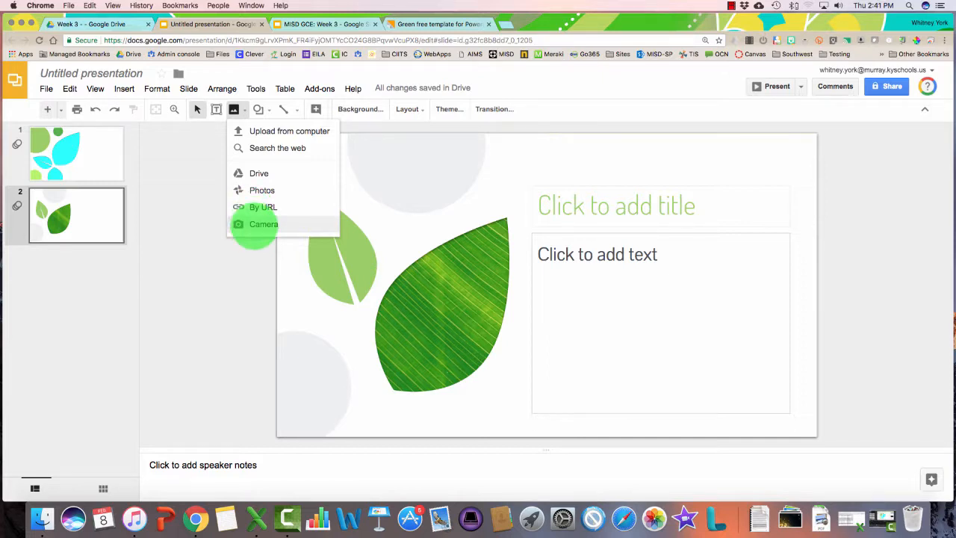
{"action": "left_click", "coordinate": [254, 224]}
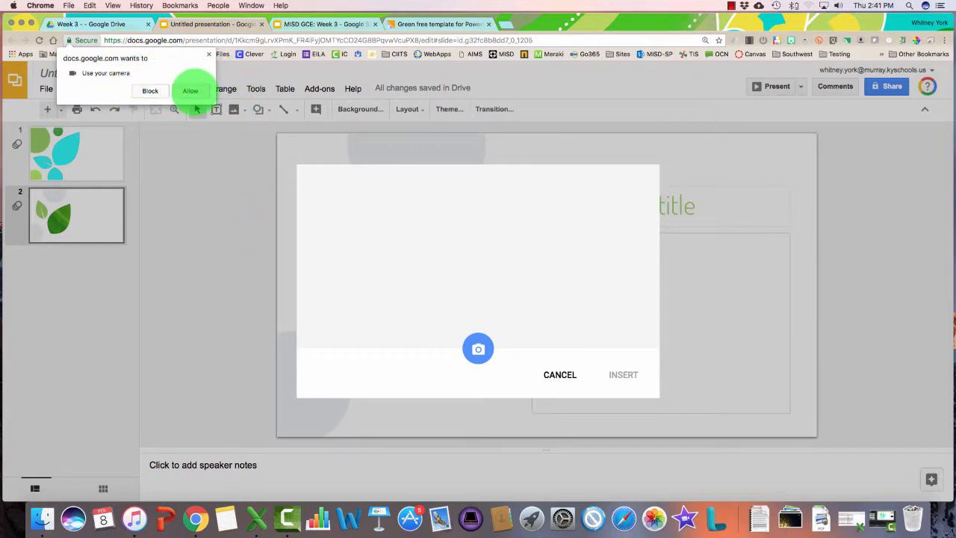
{"action": "left_click", "coordinate": [190, 91]}
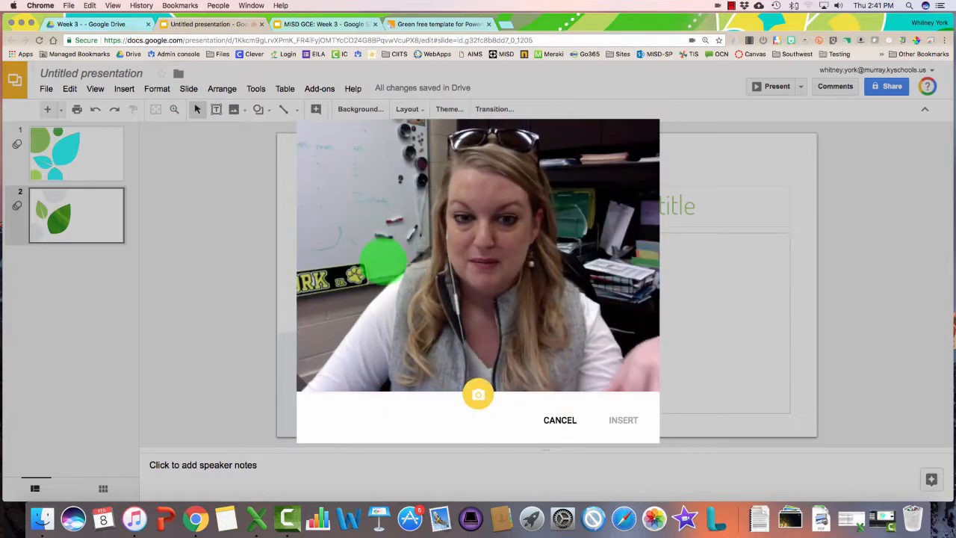
{"action": "left_click", "coordinate": [478, 394]}
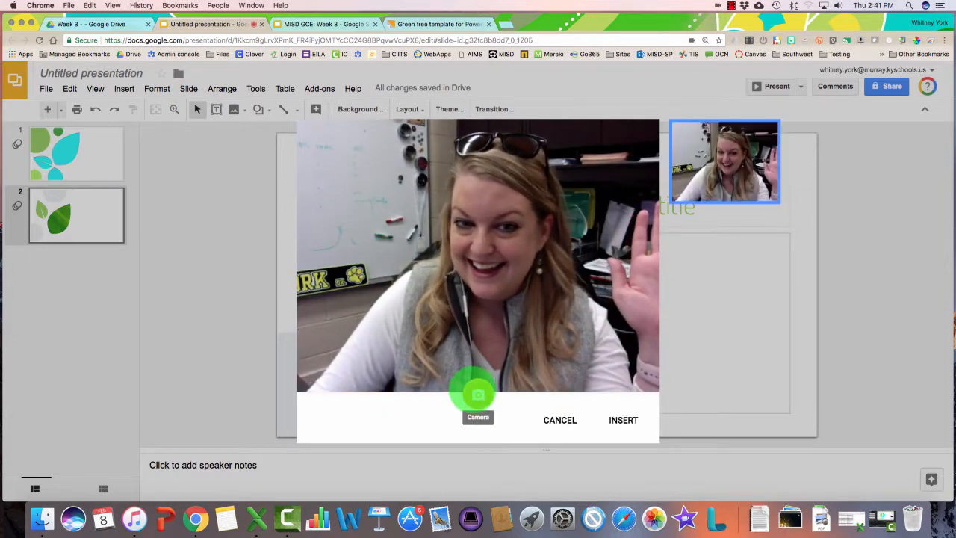
{"action": "left_click", "coordinate": [624, 420]}
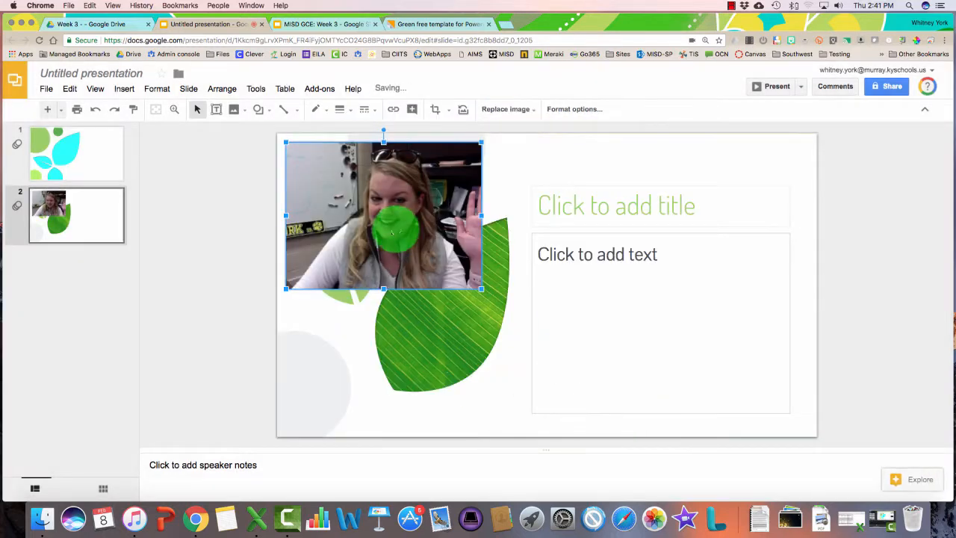
Move the camera snapshot lower on slide 2 and delete it
{"action": "left_click_drag", "start_coordinate": [395, 230], "coordinate": [406, 275]}
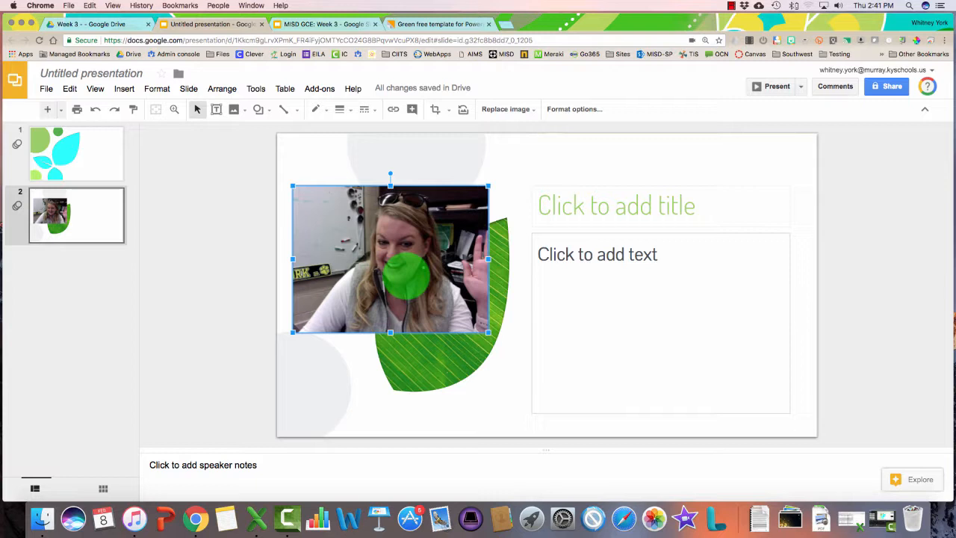
{"action": "key", "text": "Delete"}
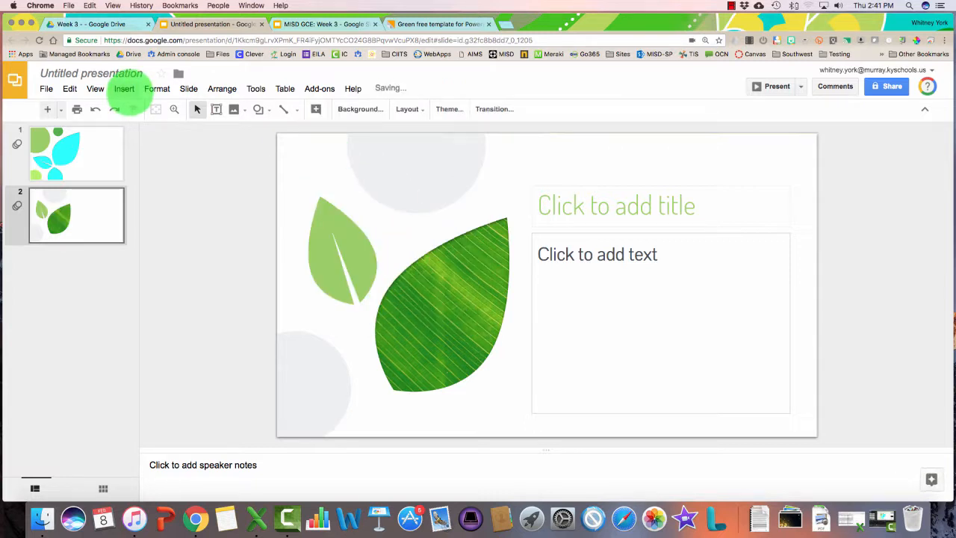
Search the web for "basketball" images, insert the first orange ball onto slide 2 and close the image search
{"action": "left_click", "coordinate": [124, 89]}
{"action": "left_click", "coordinate": [124, 89]}
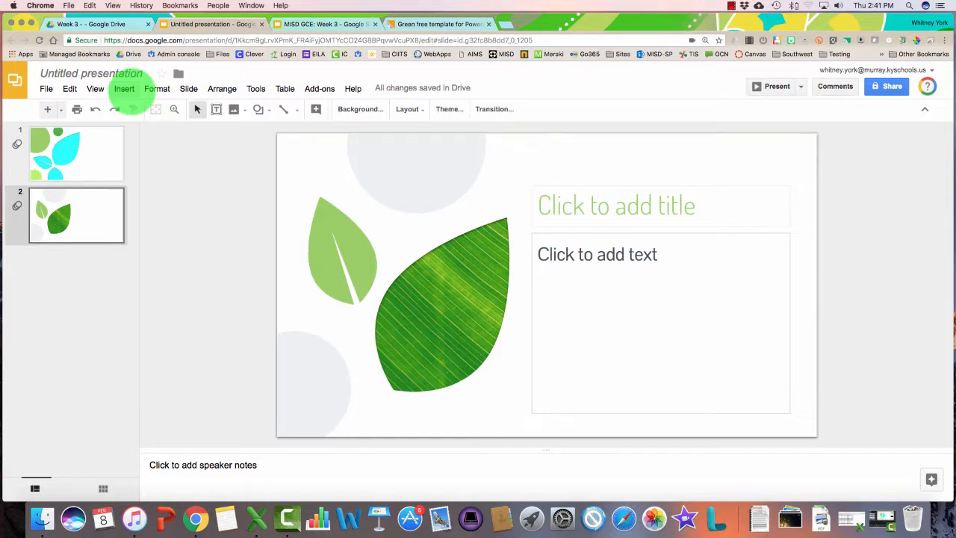
{"action": "left_click", "coordinate": [124, 89]}
{"action": "mouse_move", "coordinate": [142, 144]}
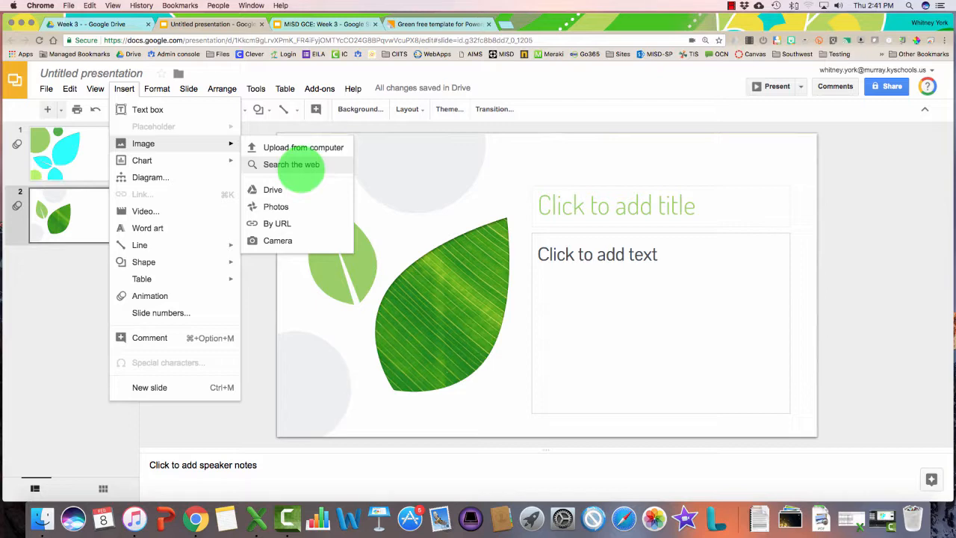
{"action": "left_click", "coordinate": [302, 166]}
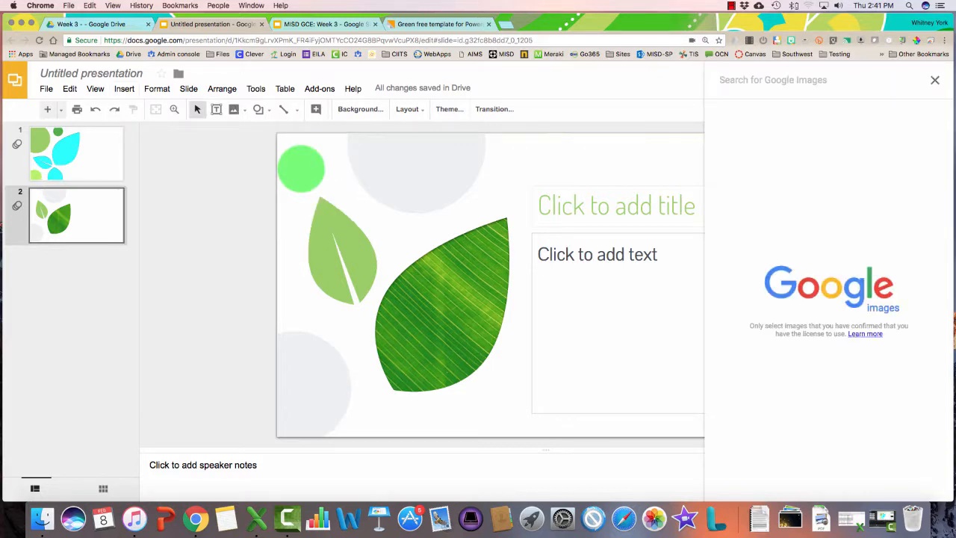
{"action": "type", "text": "basketball"}
{"action": "key", "text": "Return"}
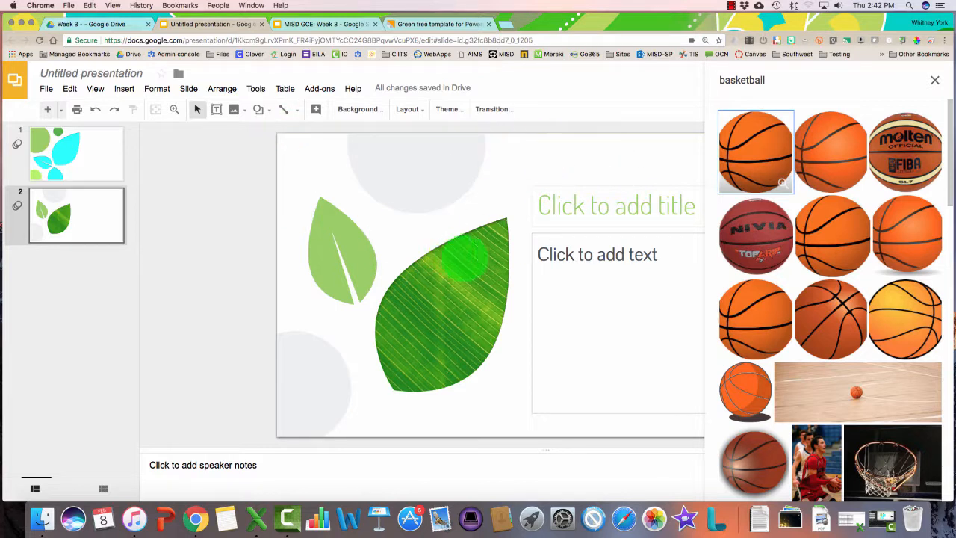
{"action": "left_click", "coordinate": [762, 164]}
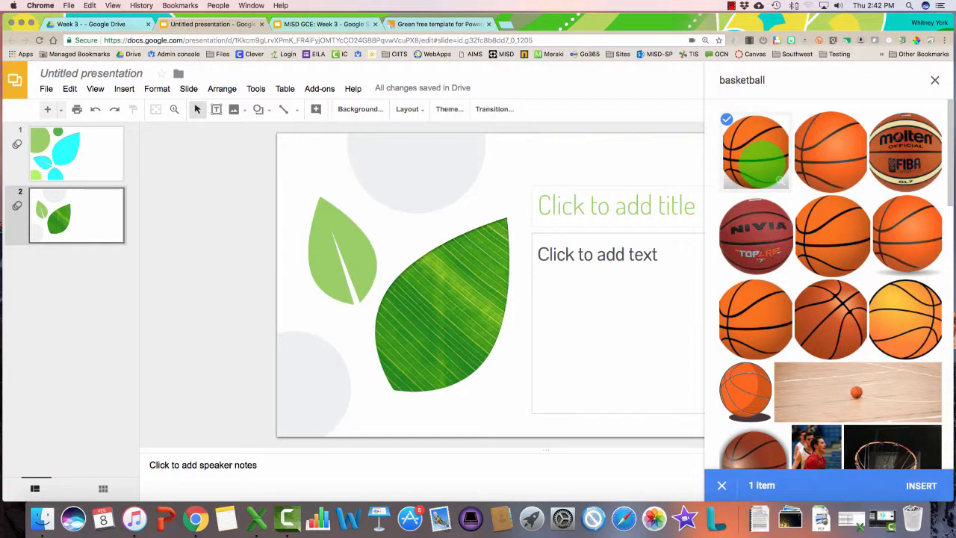
{"action": "left_click", "coordinate": [923, 484]}
{"action": "left_click_drag", "start_coordinate": [756, 153], "coordinate": [366, 246]}
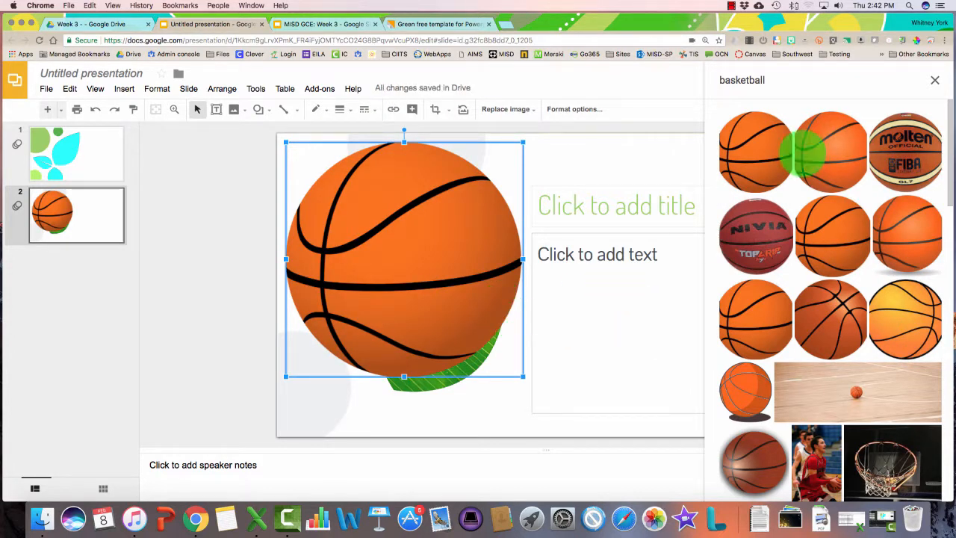
{"action": "left_click", "coordinate": [934, 80]}
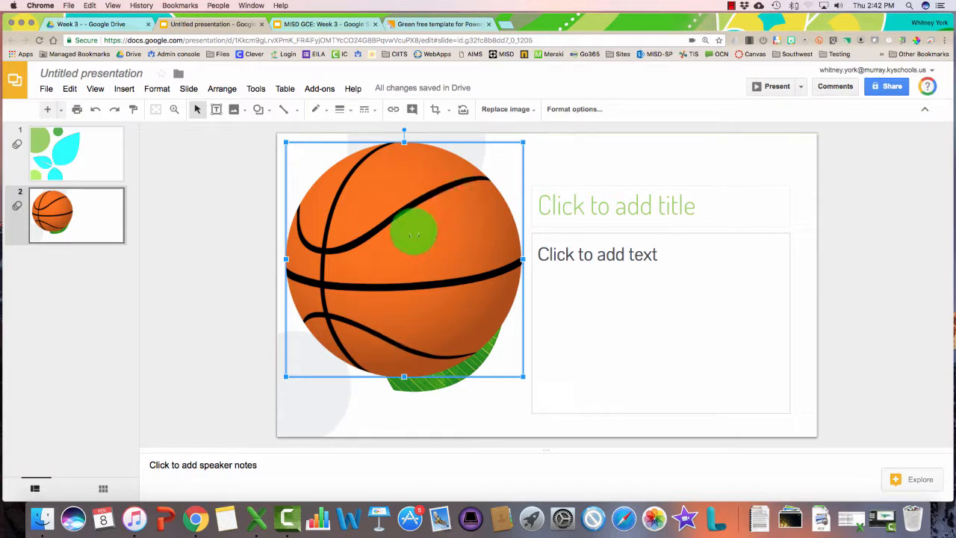
Move the basketball to the middle of slide 2 and resize it, stretching its sides and scaling it down to about 60% of the slide's height
{"action": "left_click_drag", "start_coordinate": [416, 229], "coordinate": [555, 261]}
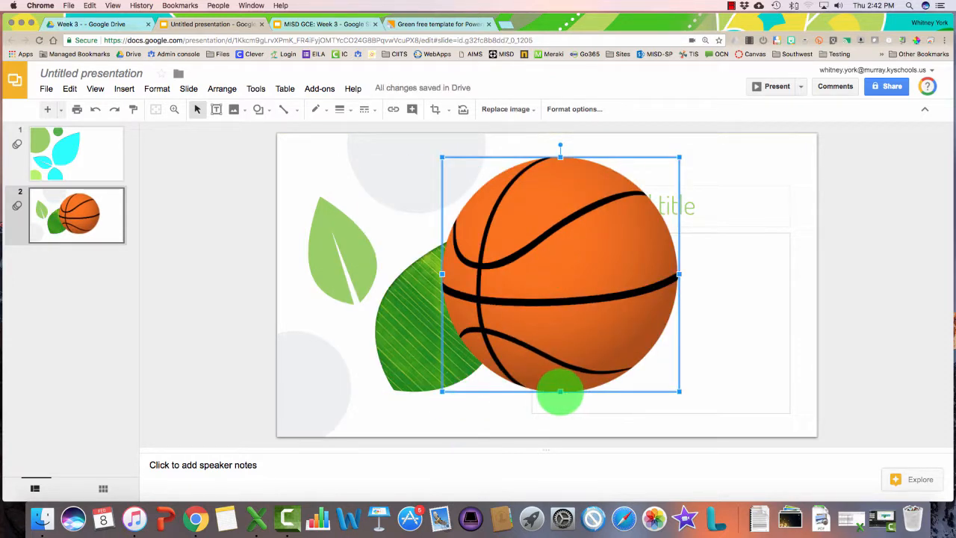
{"action": "left_click_drag", "start_coordinate": [560, 390], "coordinate": [559, 424]}
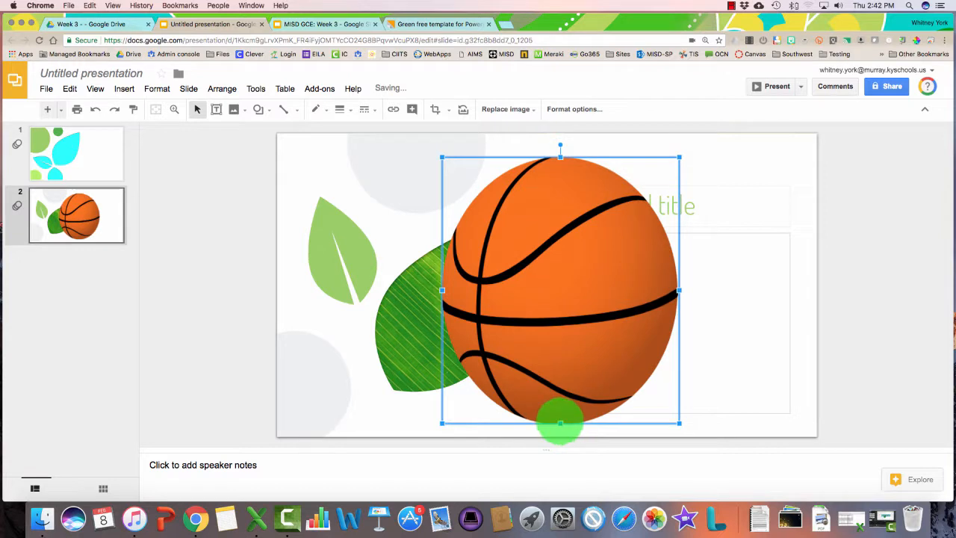
{"action": "left_click_drag", "start_coordinate": [443, 290], "coordinate": [343, 289]}
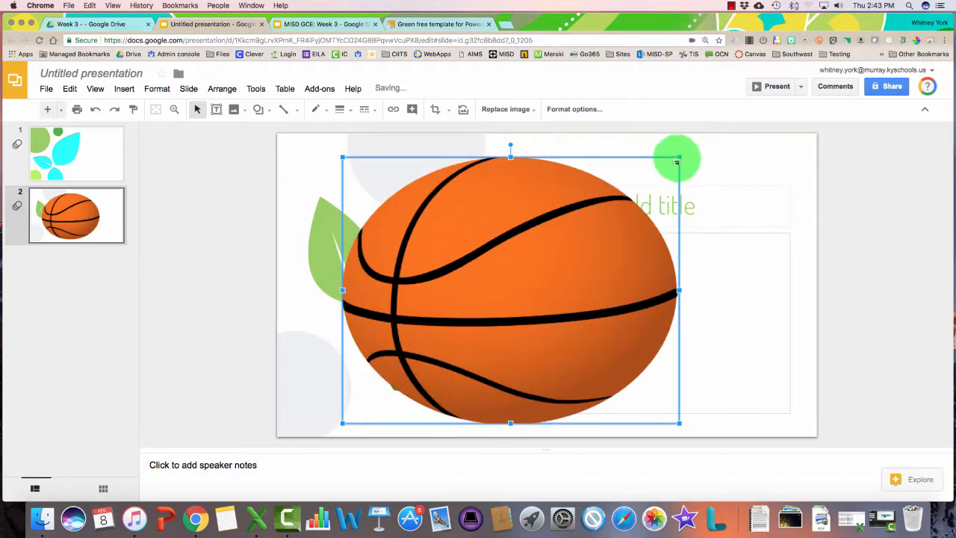
{"action": "left_click_drag", "start_coordinate": [676, 159], "coordinate": [694, 171]}
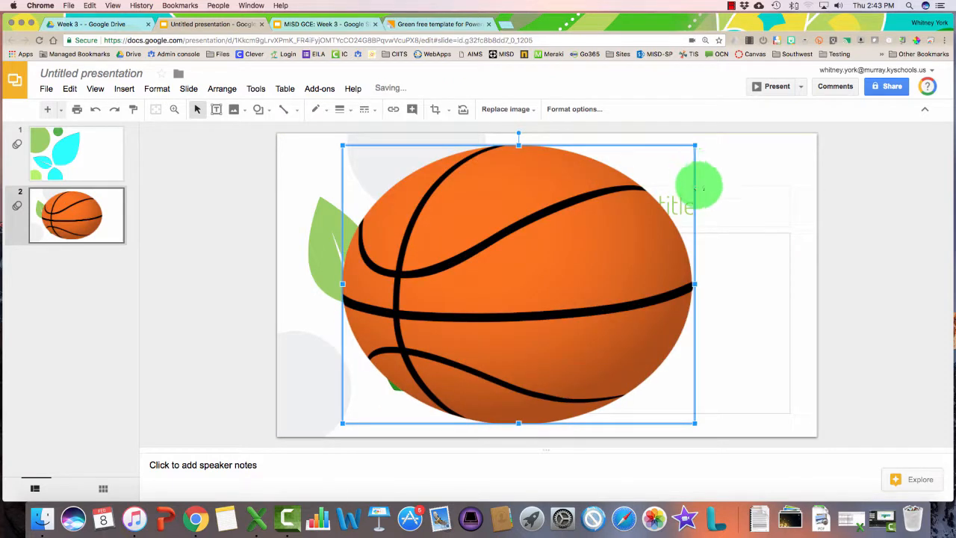
{"action": "left_click_drag", "start_coordinate": [695, 284], "coordinate": [640, 285]}
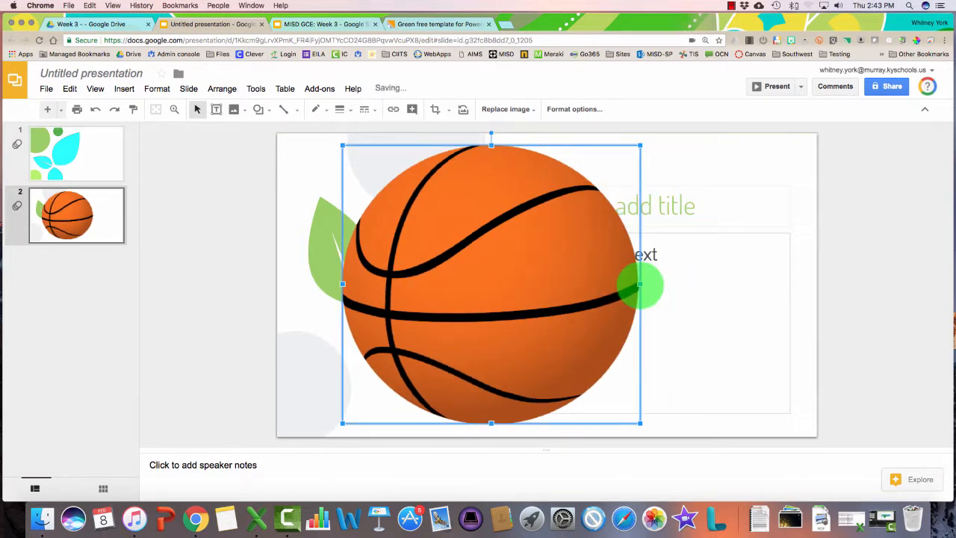
{"action": "left_click_drag", "start_coordinate": [637, 145], "coordinate": [543, 236]}
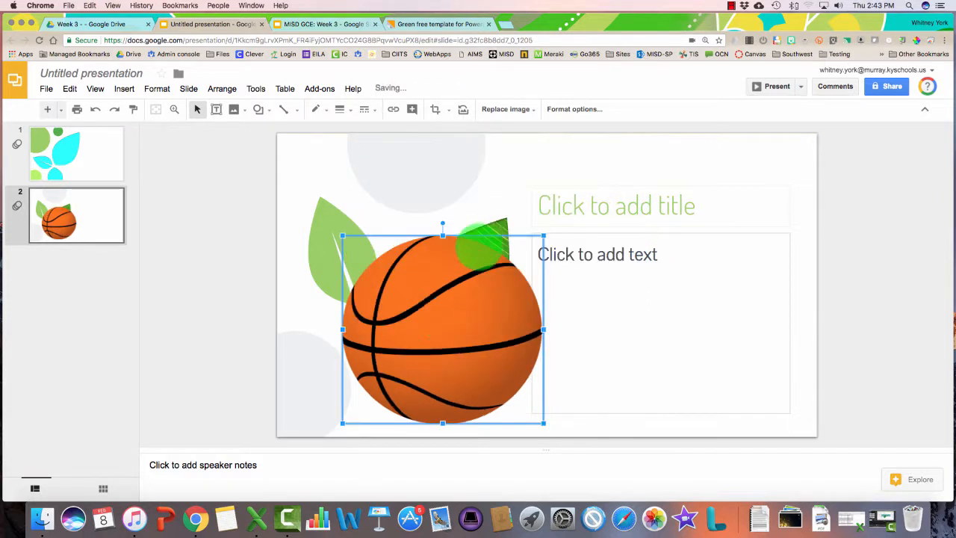
Rotate the basketball clockwise and reposition it over the leaves beside the text placeholders
{"action": "left_click_drag", "start_coordinate": [441, 326], "coordinate": [483, 303]}
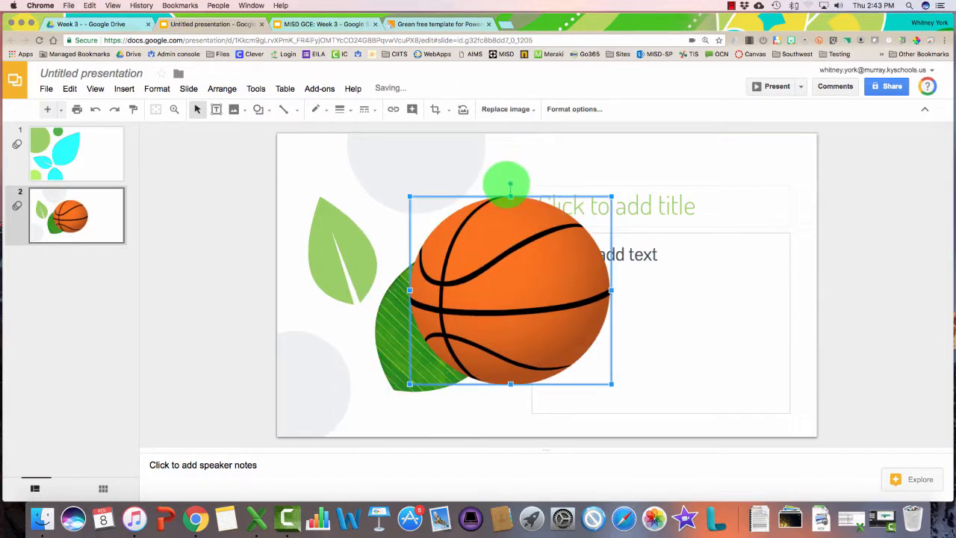
{"action": "left_click_drag", "start_coordinate": [514, 189], "coordinate": [587, 203]}
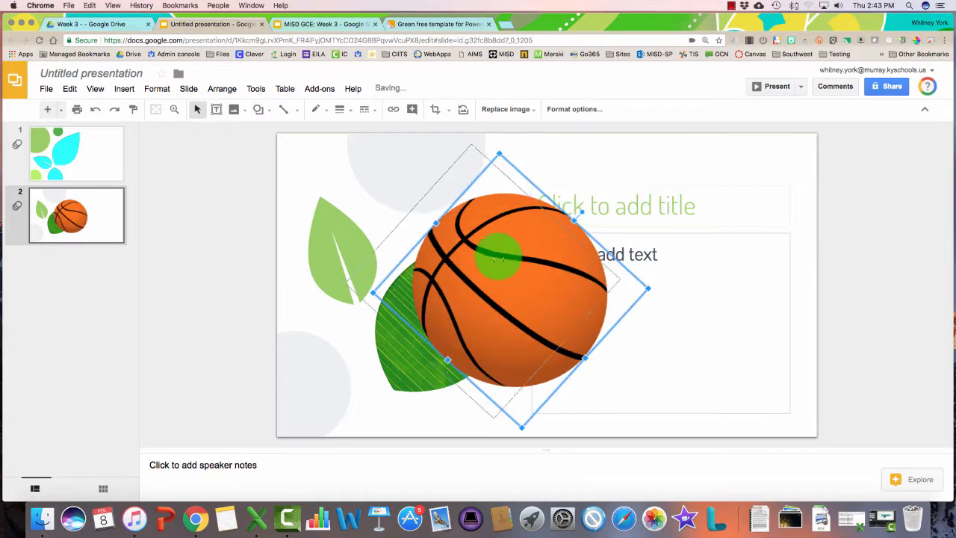
{"action": "left_click_drag", "start_coordinate": [496, 260], "coordinate": [438, 231]}
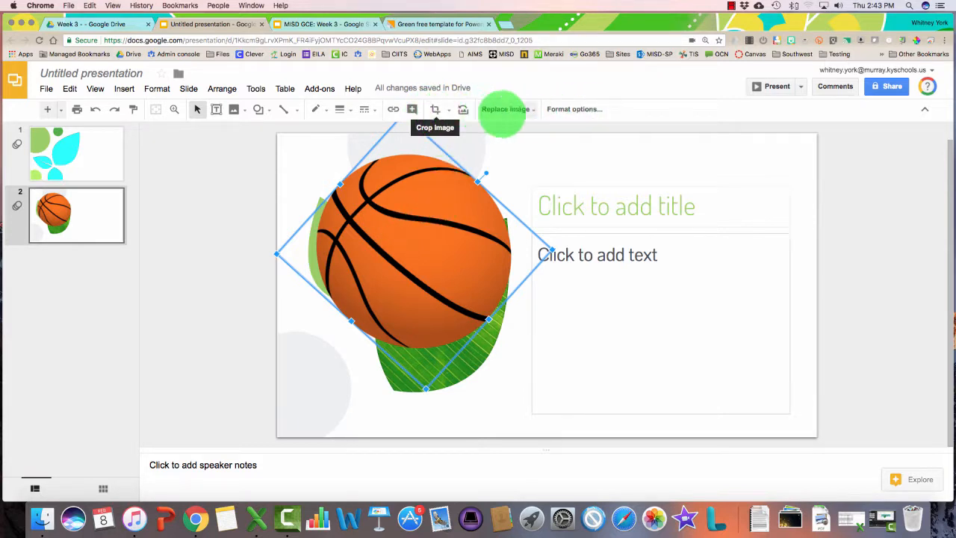
Crop away the basketball's upper-right part and undo the crop
{"action": "left_click", "coordinate": [581, 159]}
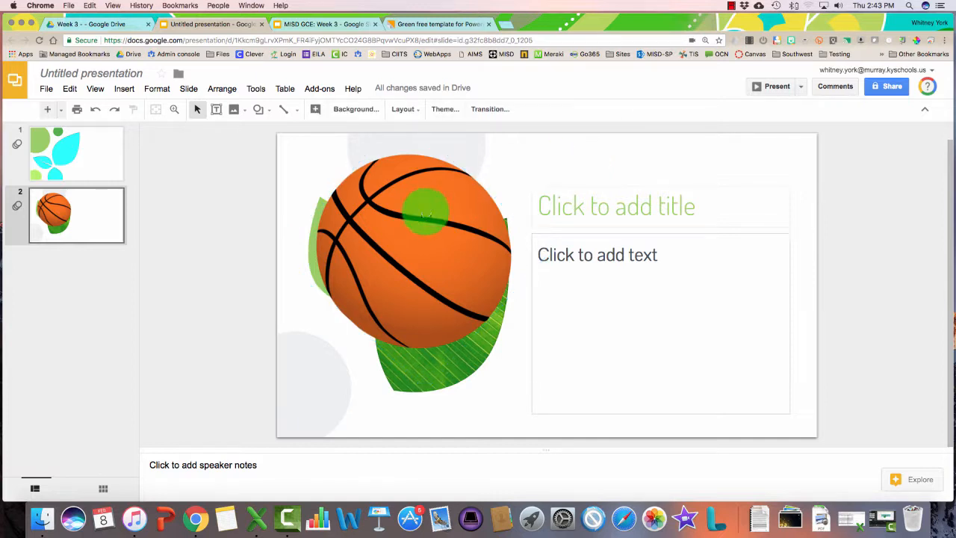
{"action": "left_click", "coordinate": [424, 213]}
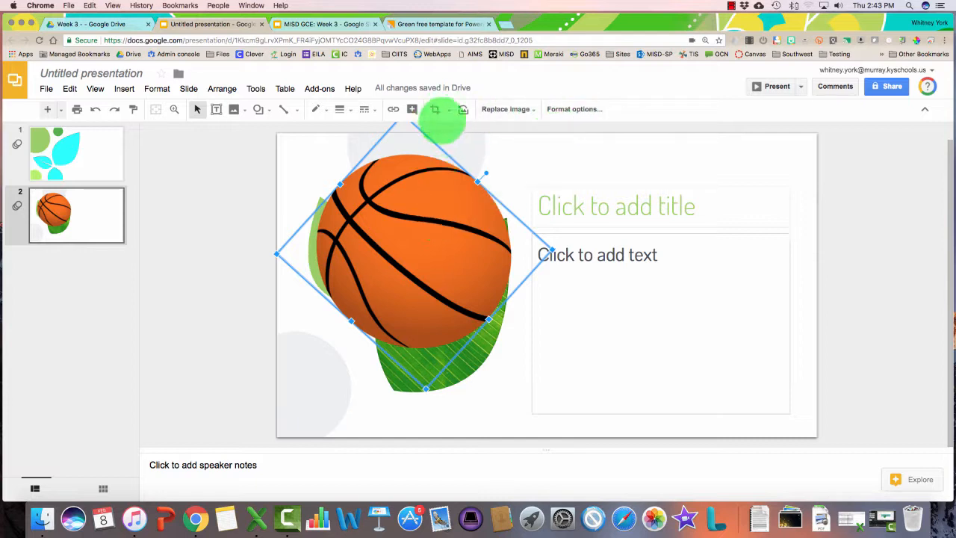
{"action": "left_click", "coordinate": [449, 110]}
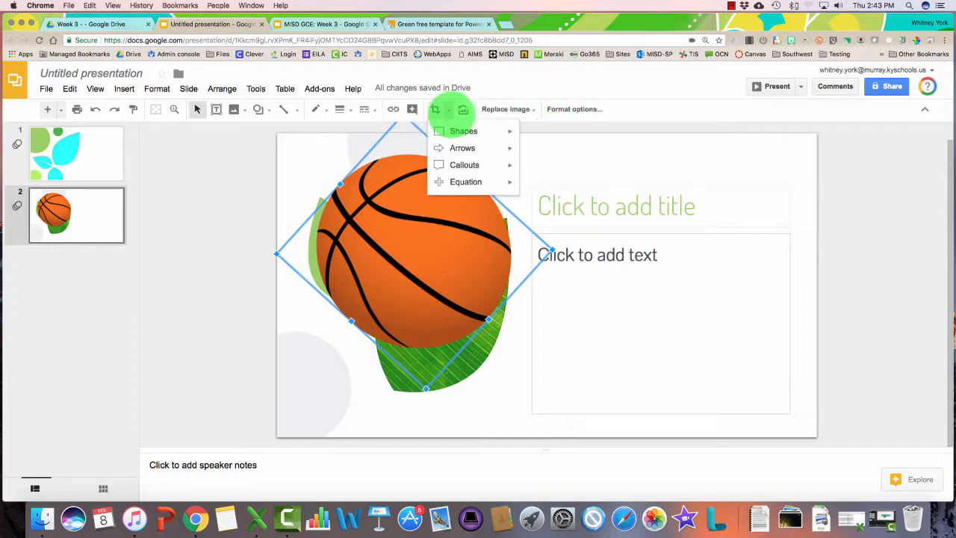
{"action": "left_click", "coordinate": [434, 110]}
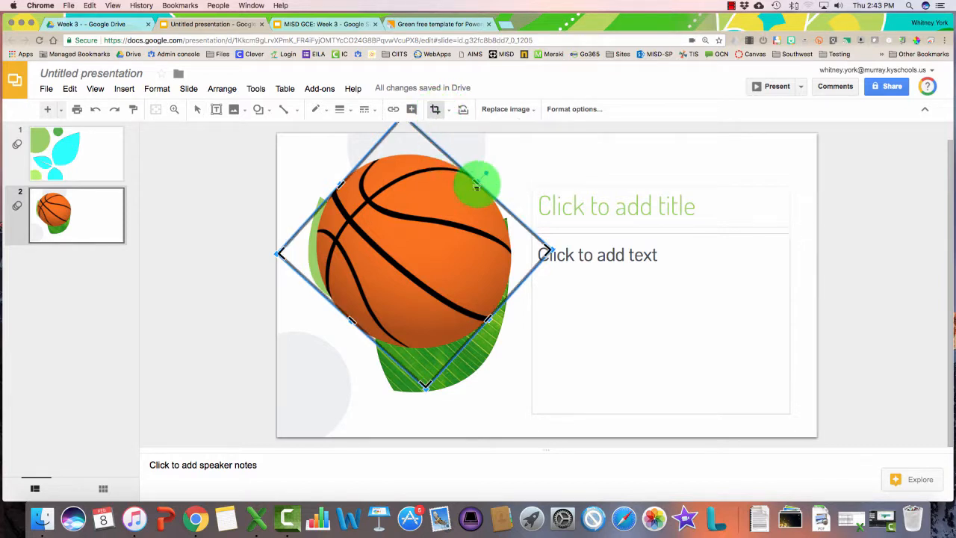
{"action": "left_click_drag", "start_coordinate": [476, 185], "coordinate": [439, 223]}
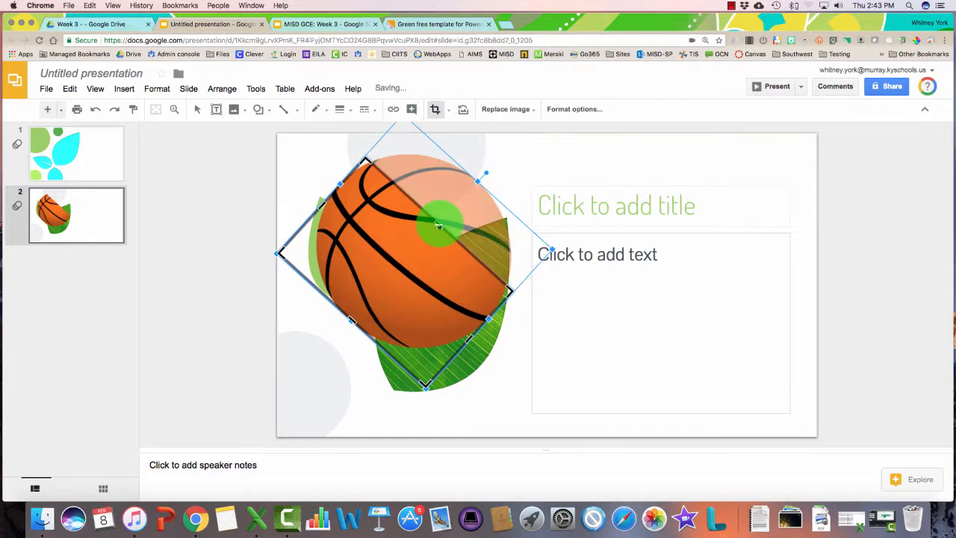
{"action": "left_click", "coordinate": [555, 159]}
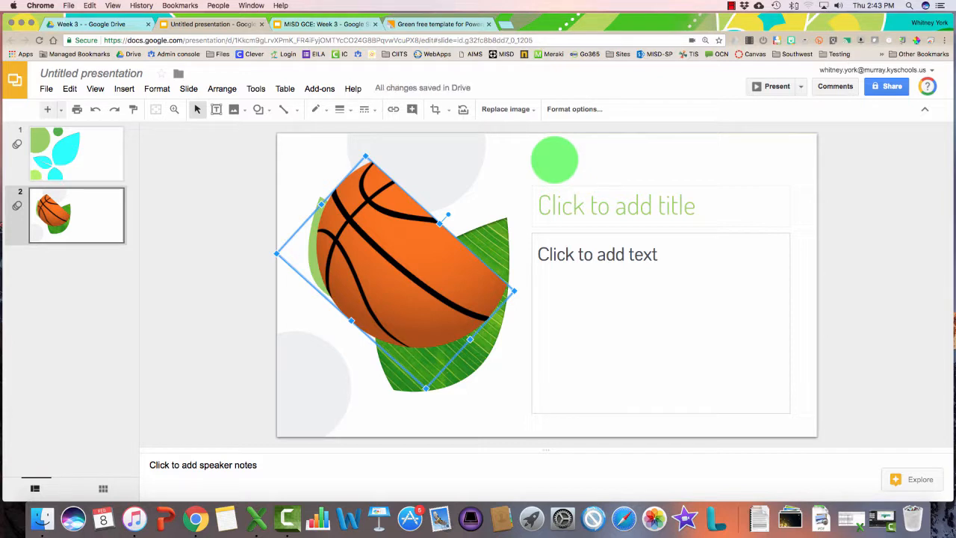
{"action": "key", "text": "ctrl+z"}
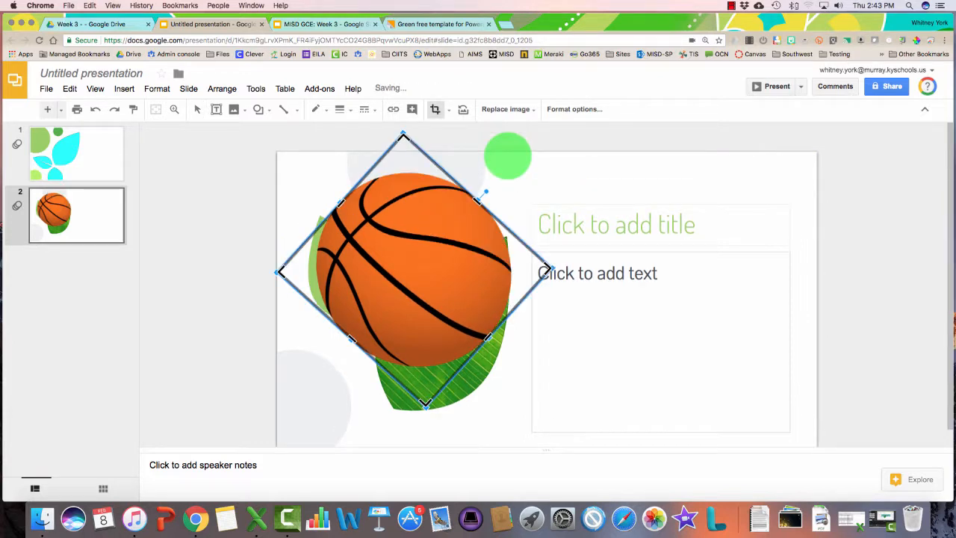
Crop the basketball to the first explosion callout shape and reset the image to its original form
{"action": "left_click", "coordinate": [448, 110]}
{"action": "mouse_move", "coordinate": [471, 147]}
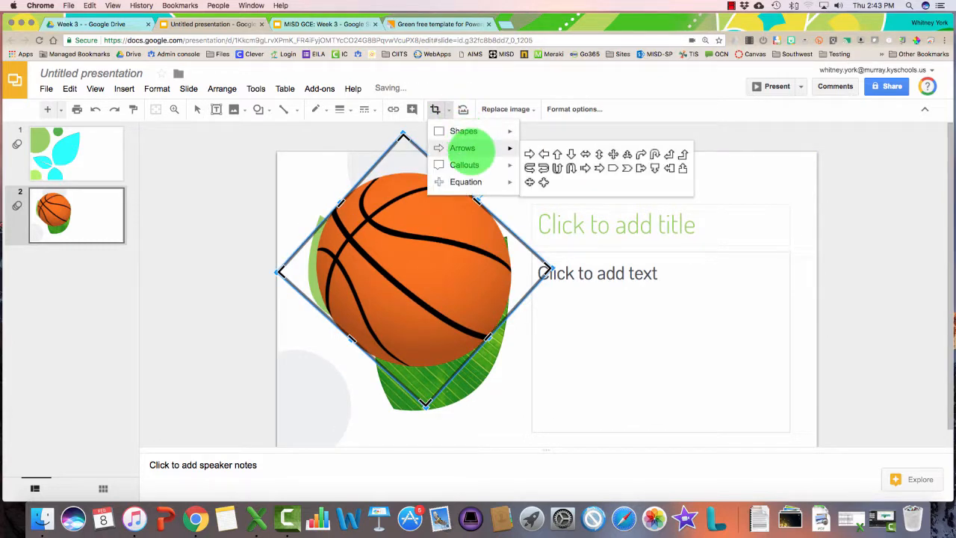
{"action": "mouse_move", "coordinate": [475, 165]}
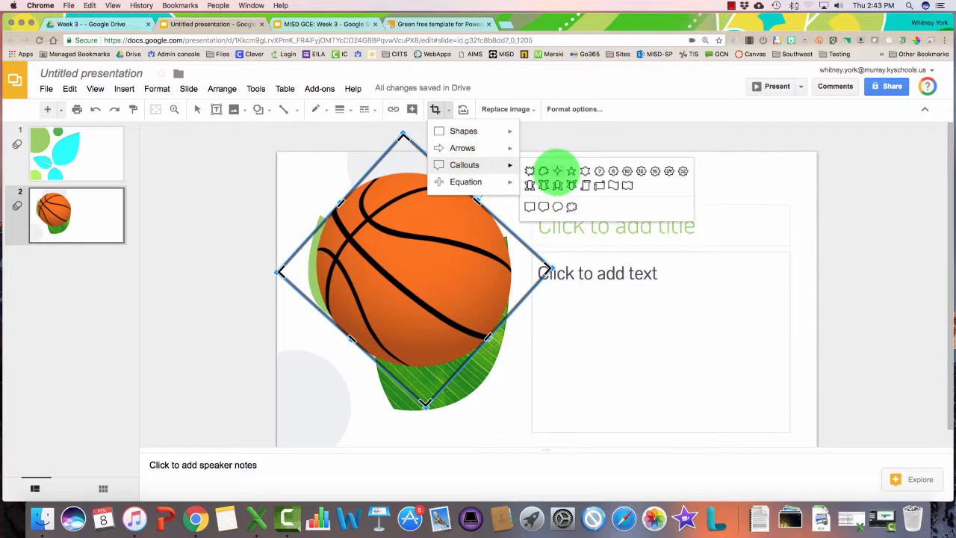
{"action": "left_click", "coordinate": [530, 171]}
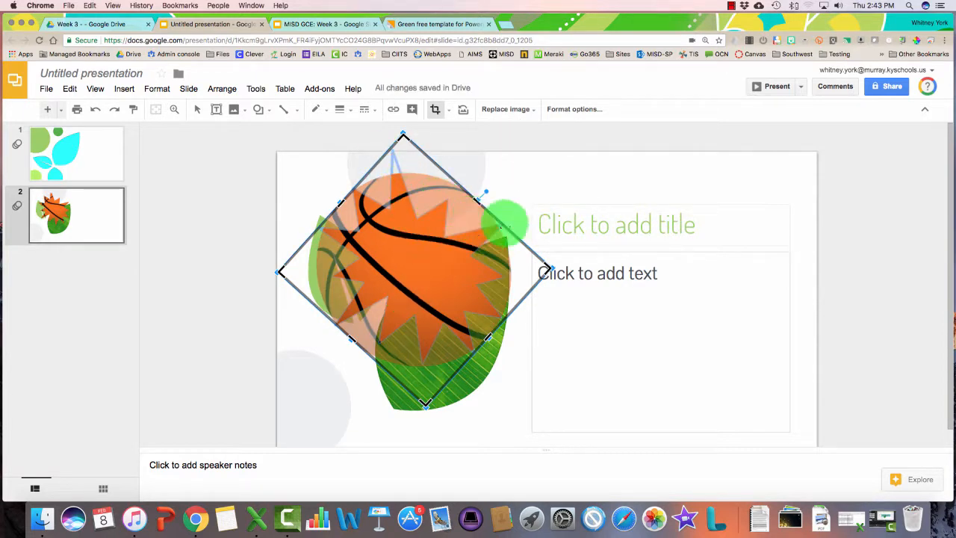
{"action": "left_click", "coordinate": [545, 177]}
{"action": "mouse_move", "coordinate": [432, 263]}
{"action": "left_mouse_down"}
{"action": "mouse_move", "coordinate": [494, 346]}
{"action": "mouse_move", "coordinate": [432, 257]}
{"action": "left_mouse_up"}
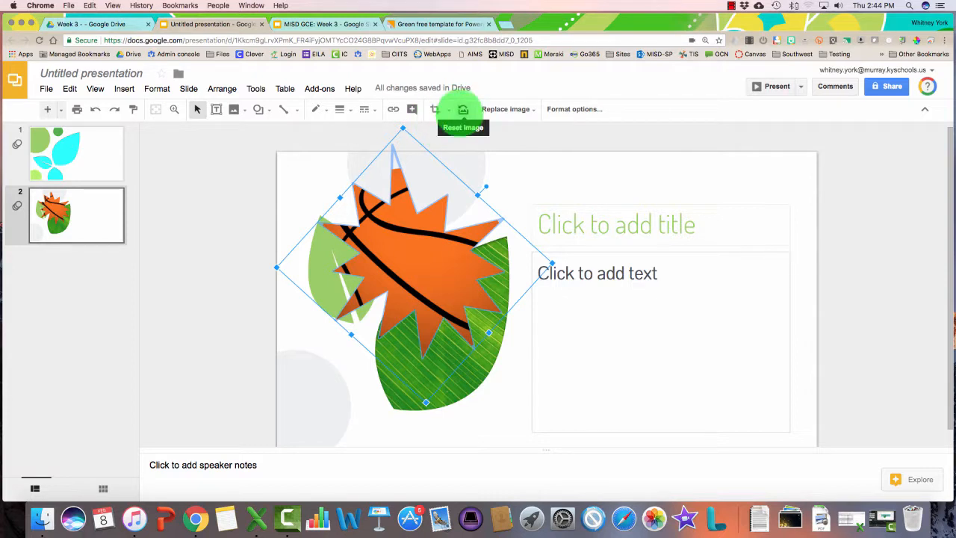
{"action": "left_click", "coordinate": [463, 109]}
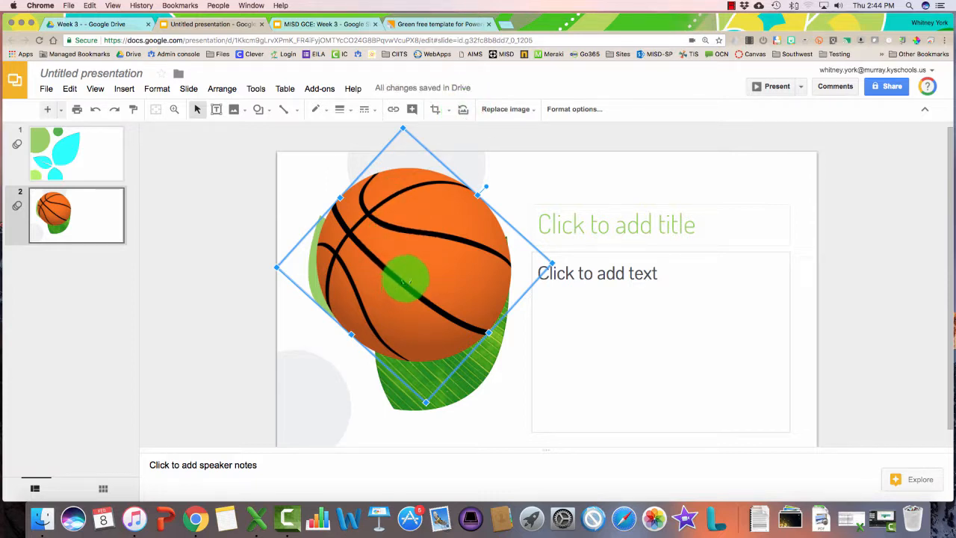
Replace the basketball with the black-and-white volleyball drawing from a web image search for "volleyball"
{"action": "left_click", "coordinate": [504, 109]}
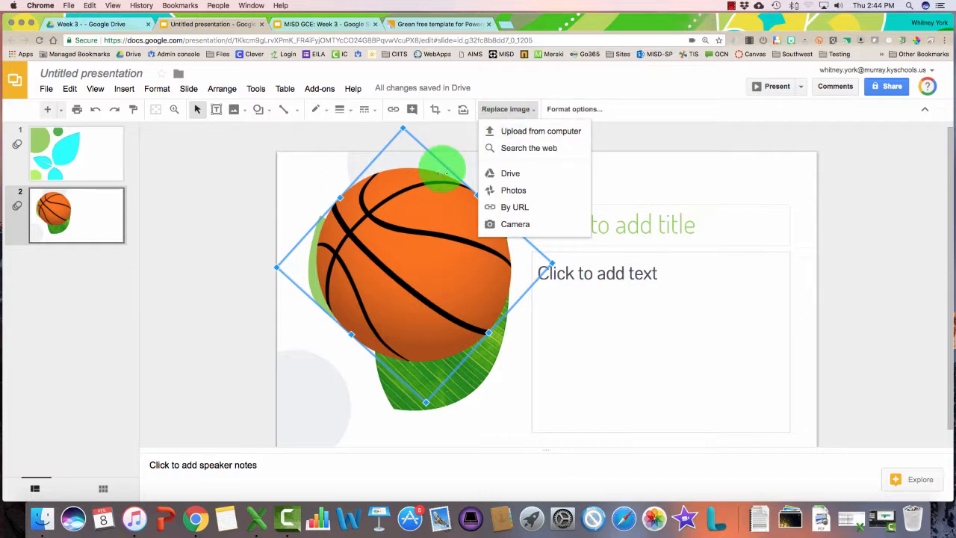
{"action": "left_click", "coordinate": [525, 148]}
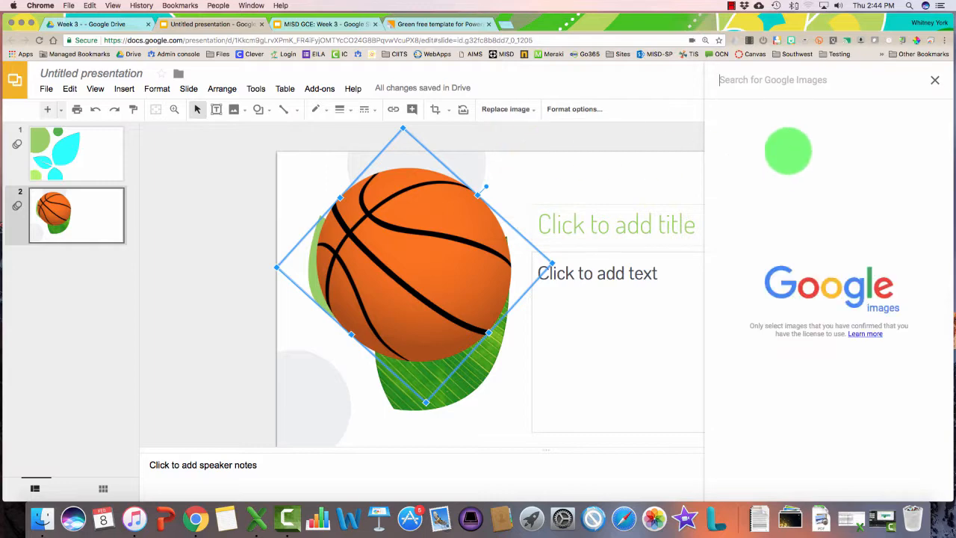
{"action": "type", "text": "volleyball"}
{"action": "key", "text": "Return"}
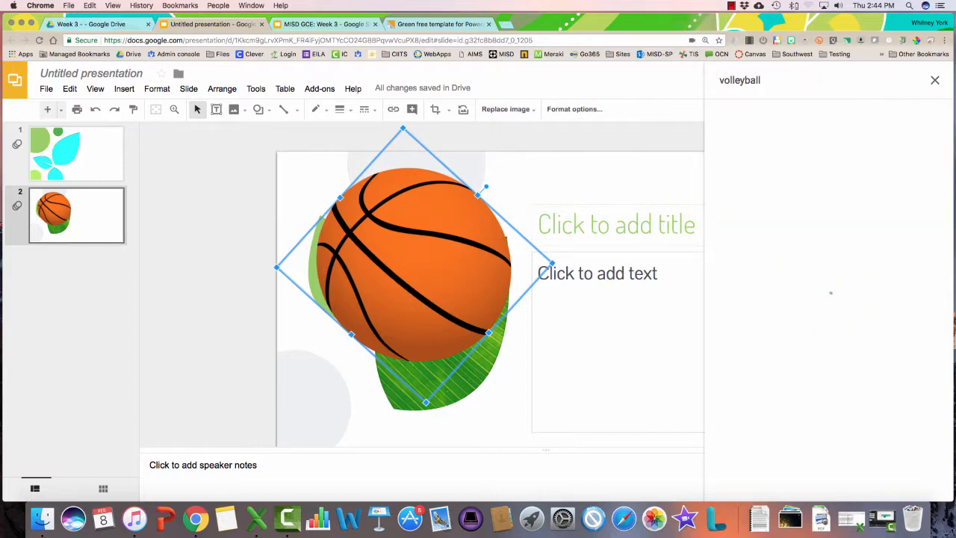
{"action": "left_click", "coordinate": [882, 157]}
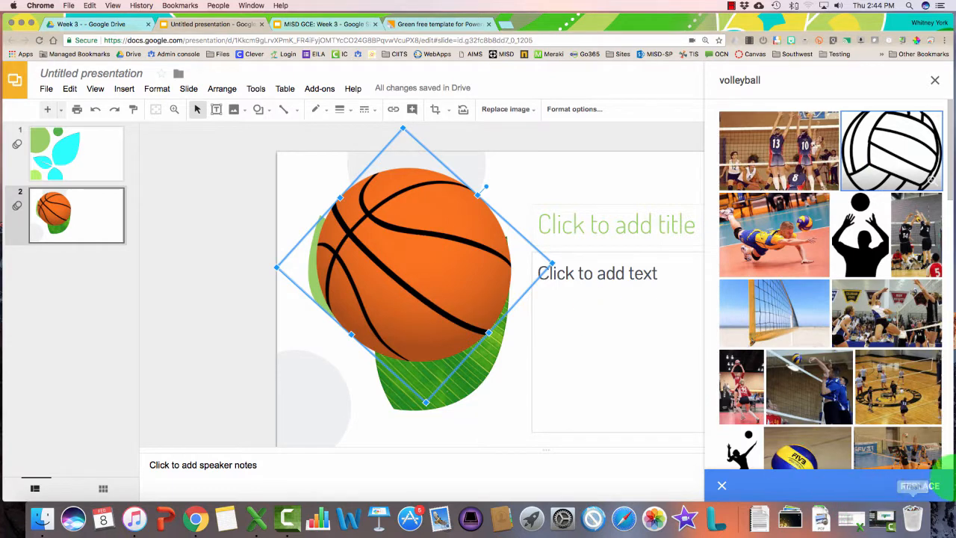
{"action": "left_click", "coordinate": [920, 486]}
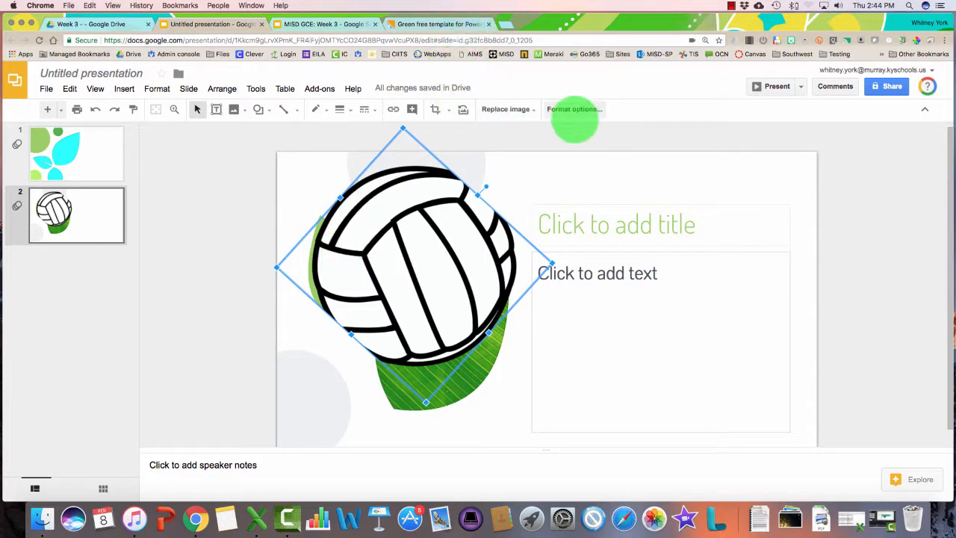
Try the Light 4 recolor on the volleyball image, and settle on the Light 5 recolor
{"action": "left_click", "coordinate": [574, 109]}
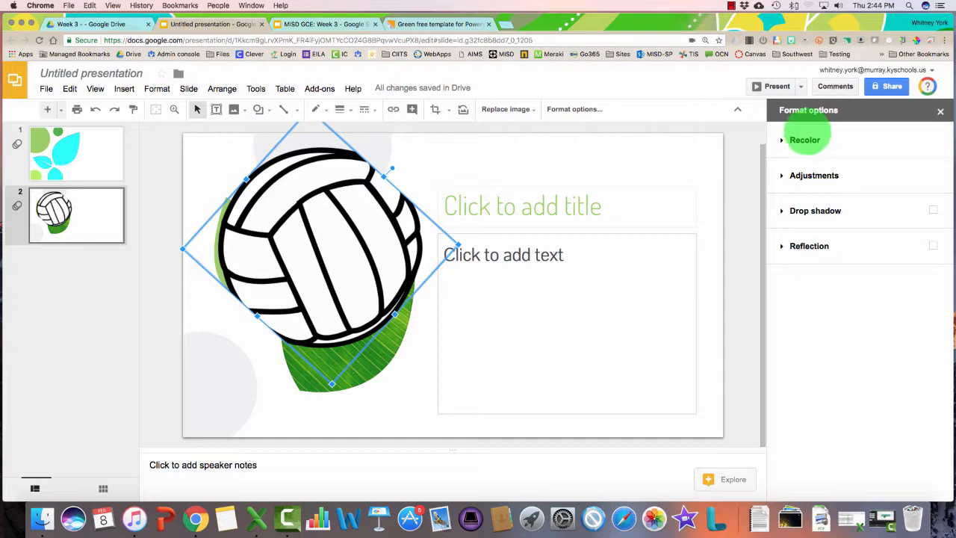
{"action": "left_click", "coordinate": [805, 140]}
{"action": "left_click", "coordinate": [896, 165]}
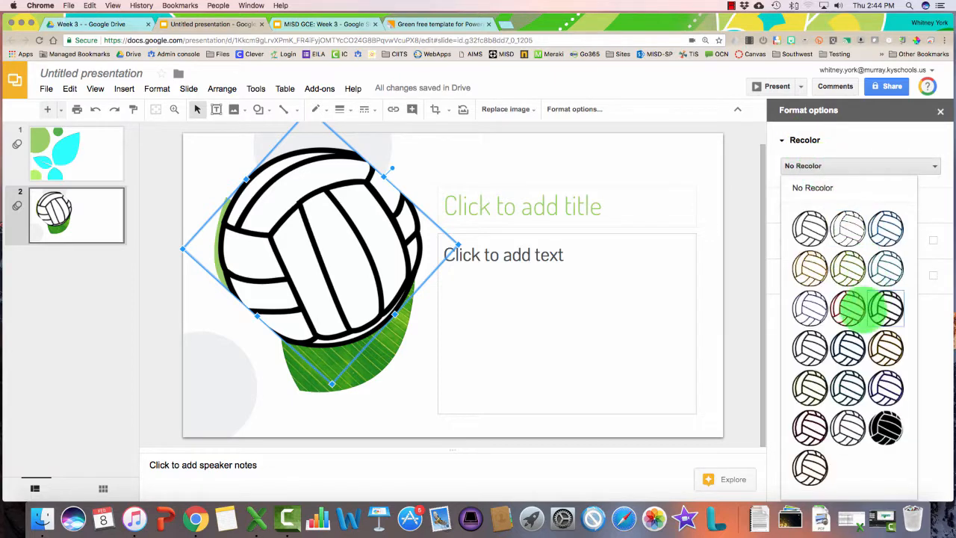
{"action": "left_click", "coordinate": [864, 306]}
{"action": "left_click", "coordinate": [790, 166]}
{"action": "left_click", "coordinate": [809, 250]}
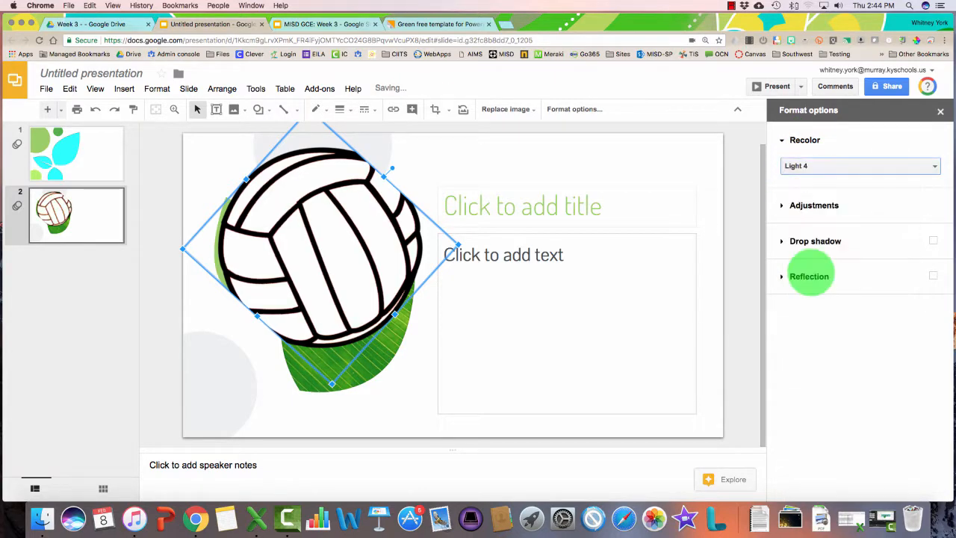
{"action": "left_click", "coordinate": [821, 166]}
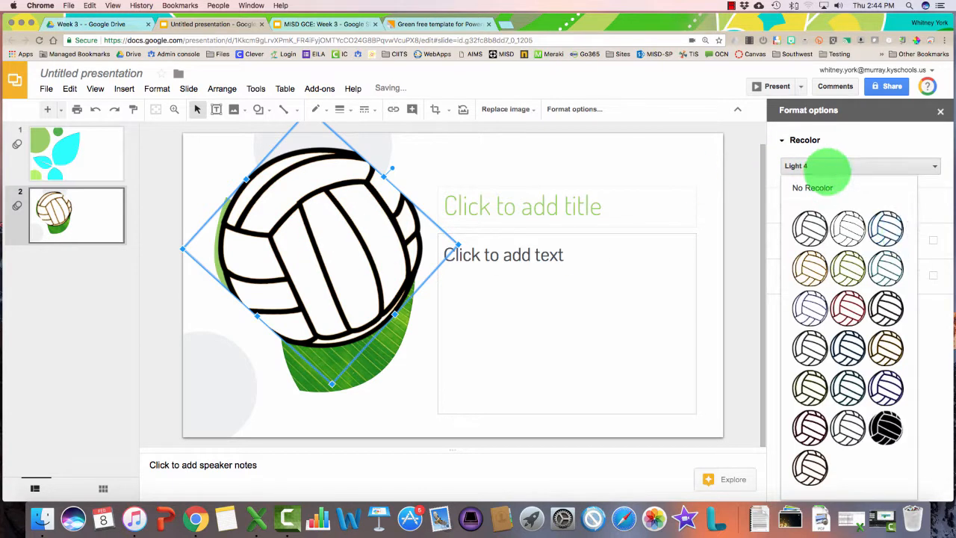
{"action": "left_click", "coordinate": [837, 271]}
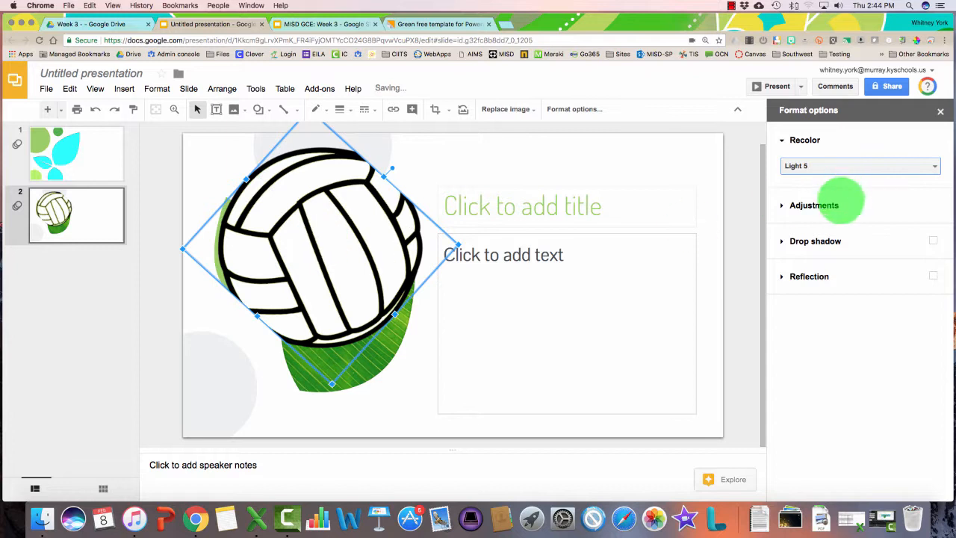
Raise the volleyball image's brightness about two-thirds of the way from neutral to maximum and lower its contrast by a similar amount
{"action": "left_click", "coordinate": [848, 207]}
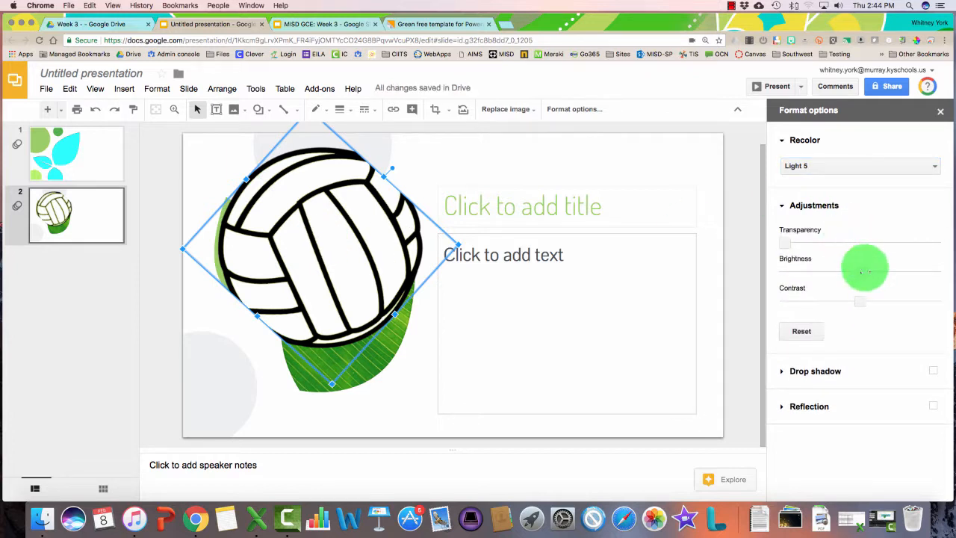
{"action": "left_click_drag", "start_coordinate": [862, 270], "coordinate": [910, 271]}
{"action": "left_click_drag", "start_coordinate": [859, 301], "coordinate": [809, 302]}
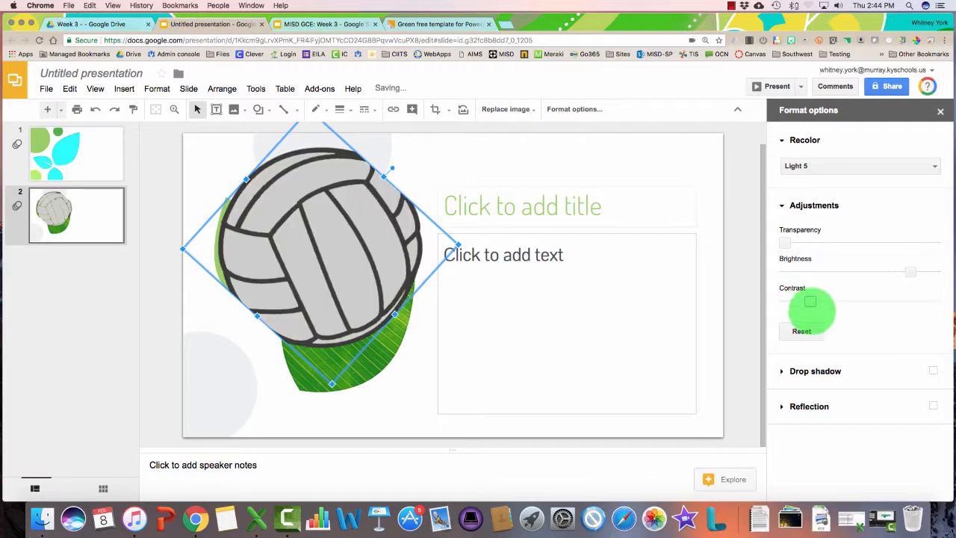
Give the volleyball a teal drop shadow with its distance at about half the range, and add a reflection
{"action": "left_click", "coordinate": [814, 371]}
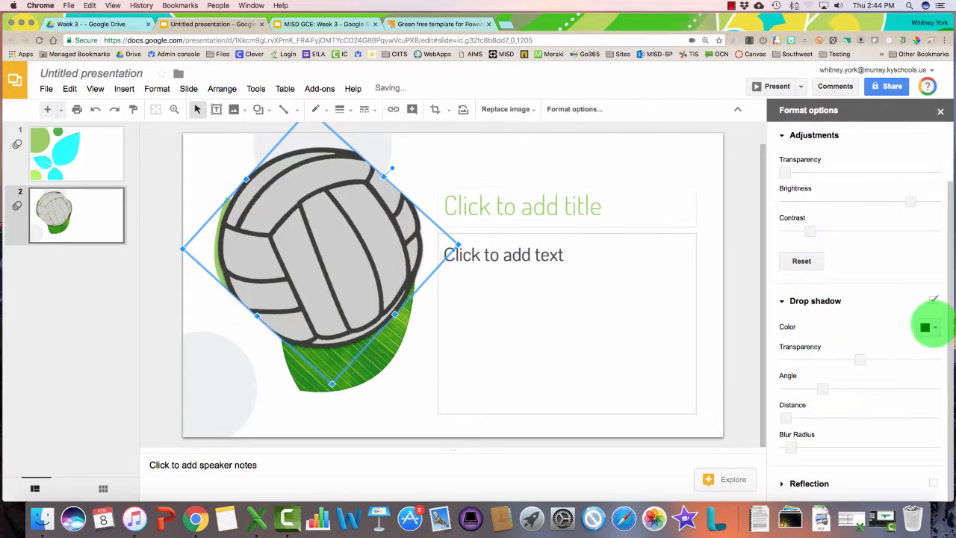
{"action": "left_click", "coordinate": [929, 326]}
{"action": "left_click", "coordinate": [877, 218]}
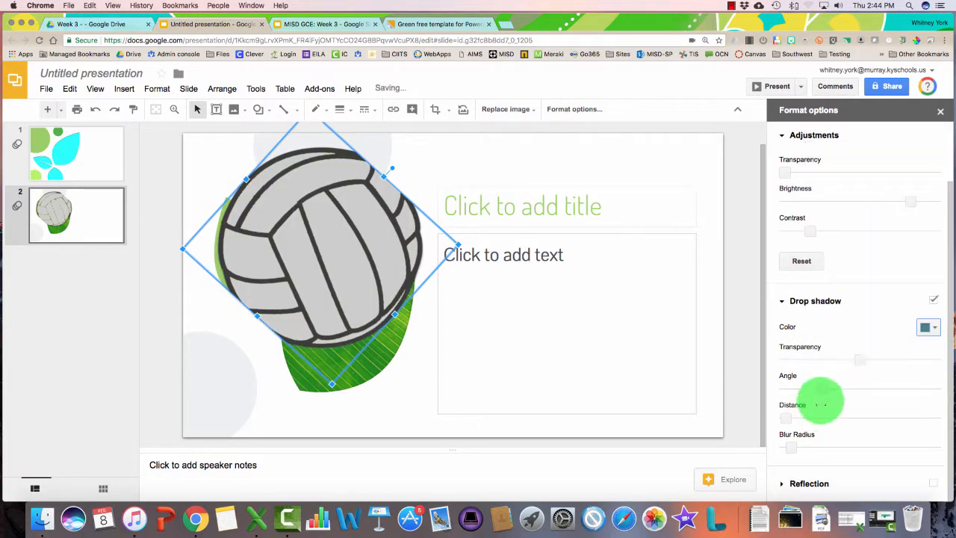
{"action": "left_click_drag", "start_coordinate": [790, 420], "coordinate": [857, 418]}
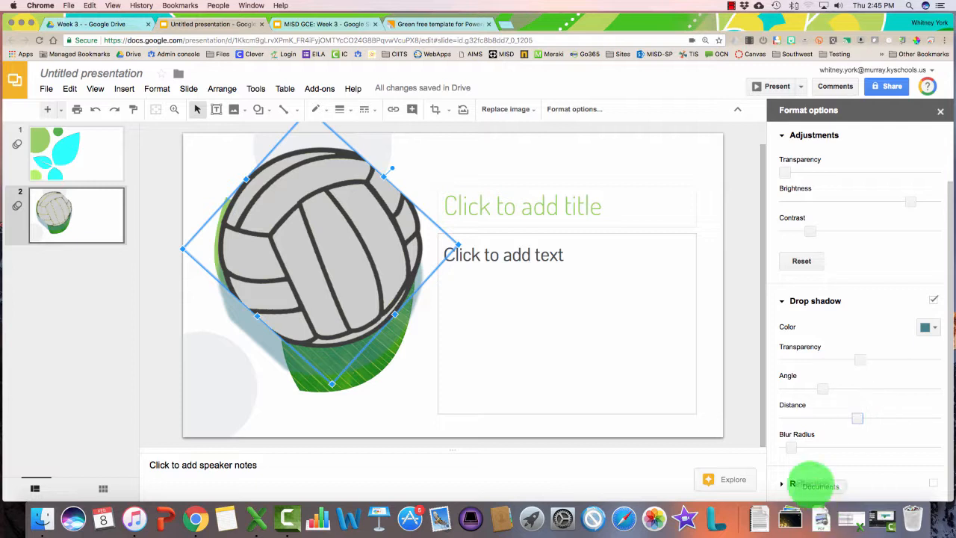
{"action": "left_click", "coordinate": [808, 482]}
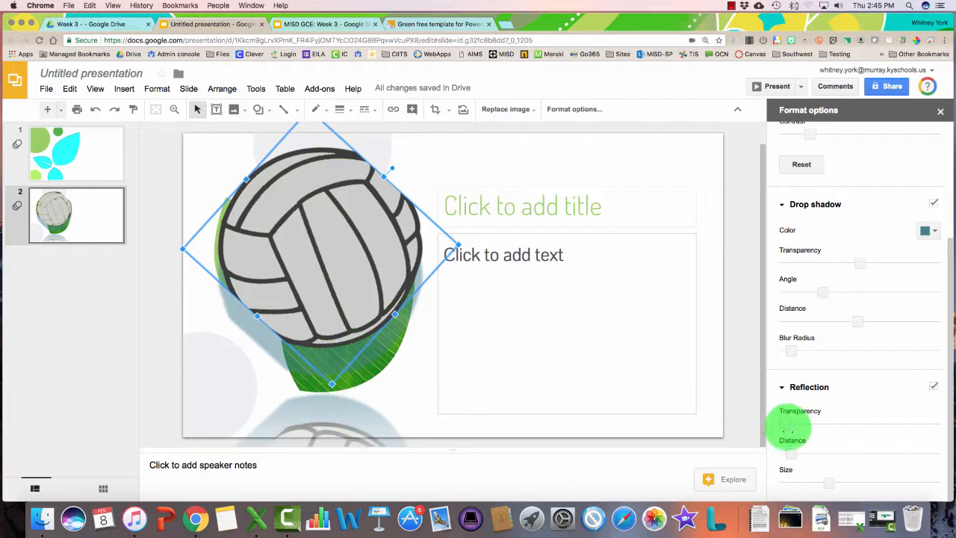
{"action": "scroll", "coordinate": [791, 432], "scroll_direction": "up", "scroll_amount": 3}
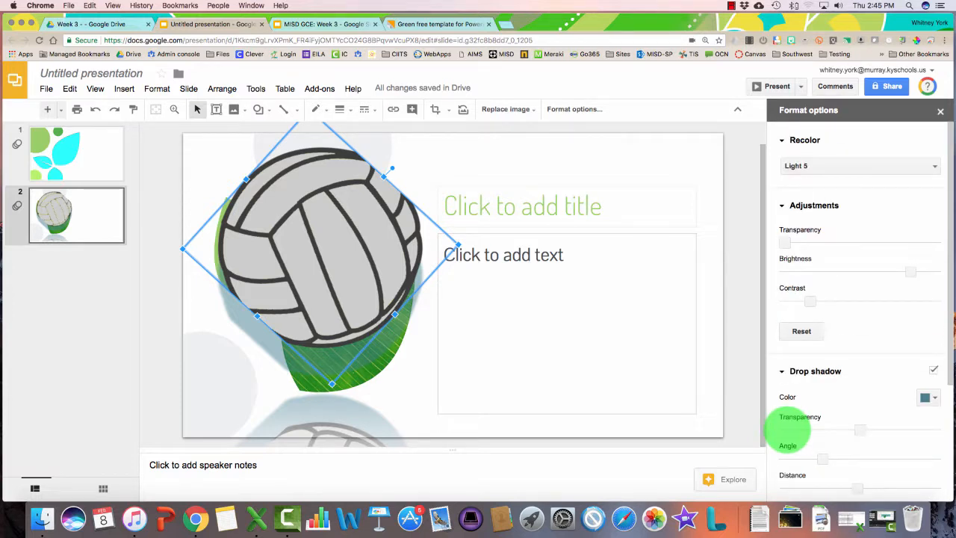